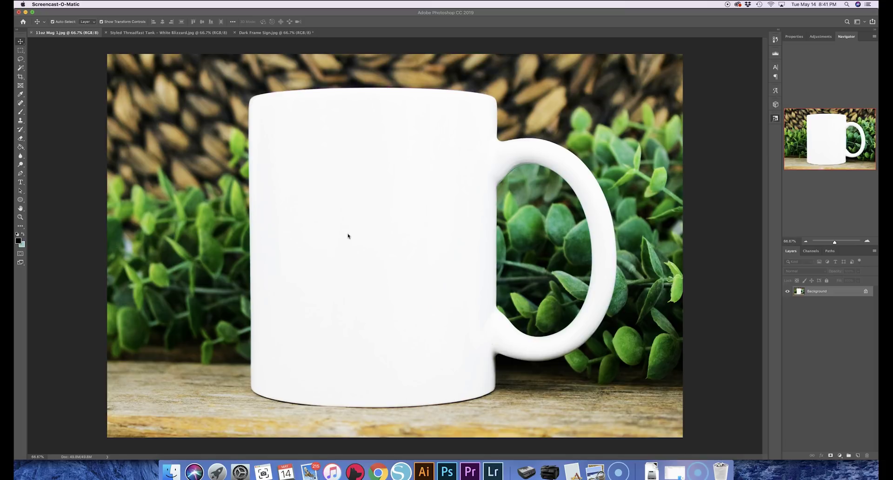
Start placing a linked file in the mug image and list the Zipped-for-Website folder sorted by date modified
left_click(72, 17)
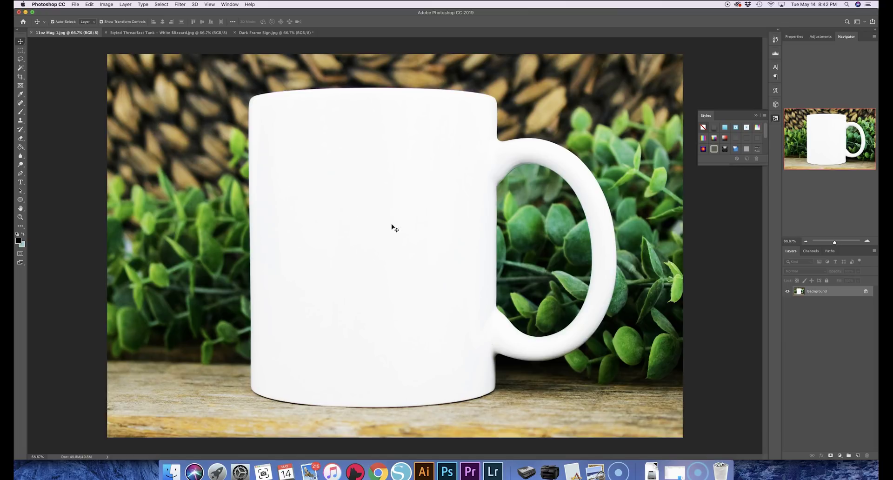
left_click(76, 5)
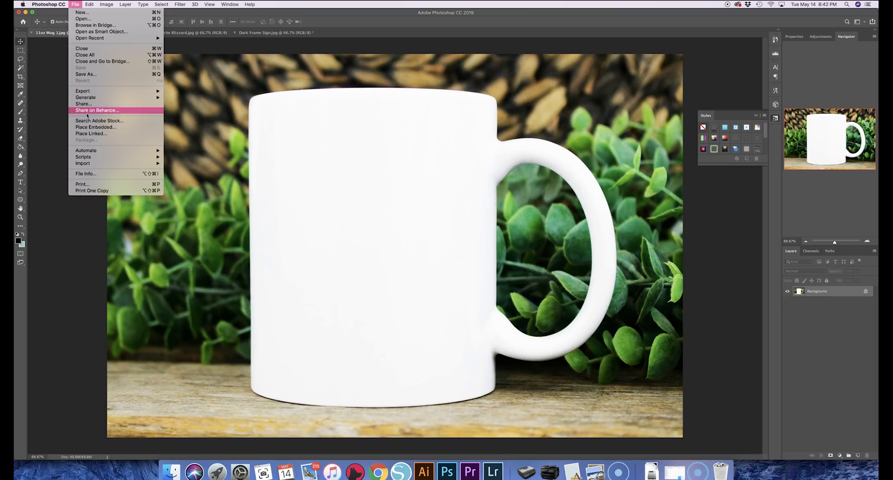
left_click(88, 134)
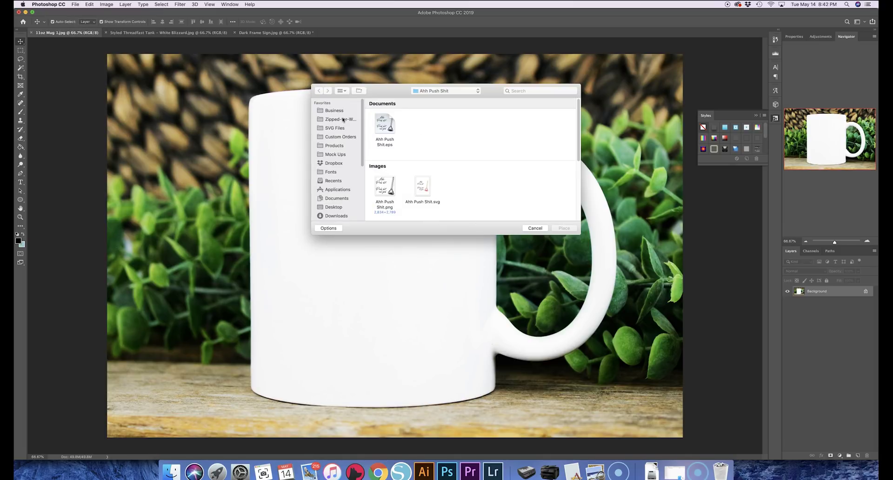
left_click(342, 120)
left_click(343, 91)
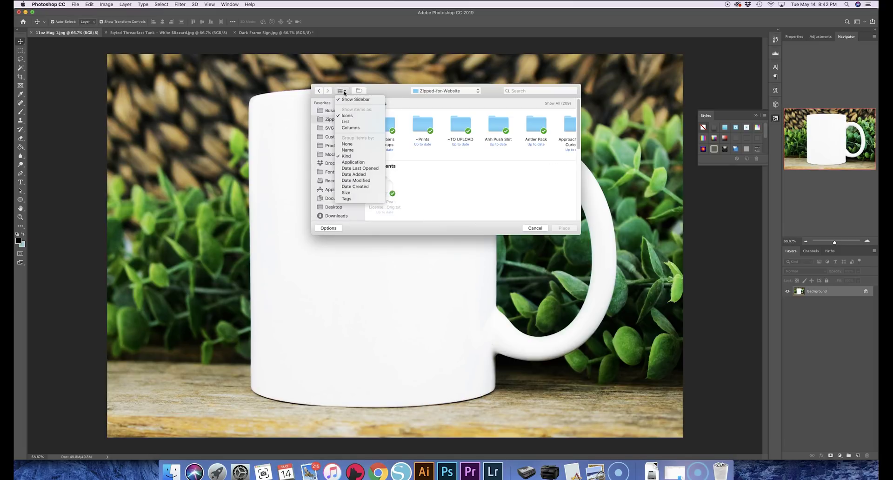
left_click(357, 122)
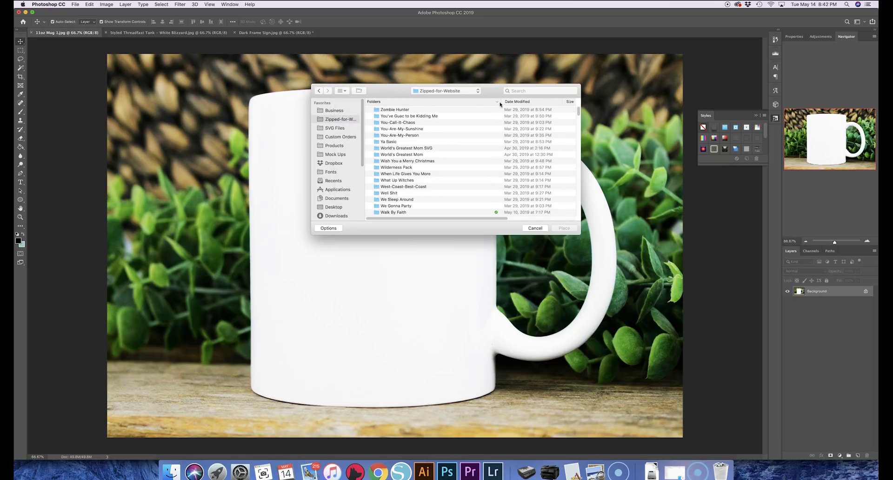
left_click(517, 102)
Place Love is Blind Eye_Design.png from the Love is Blind Eye folder as a linked image
double_click(392, 110)
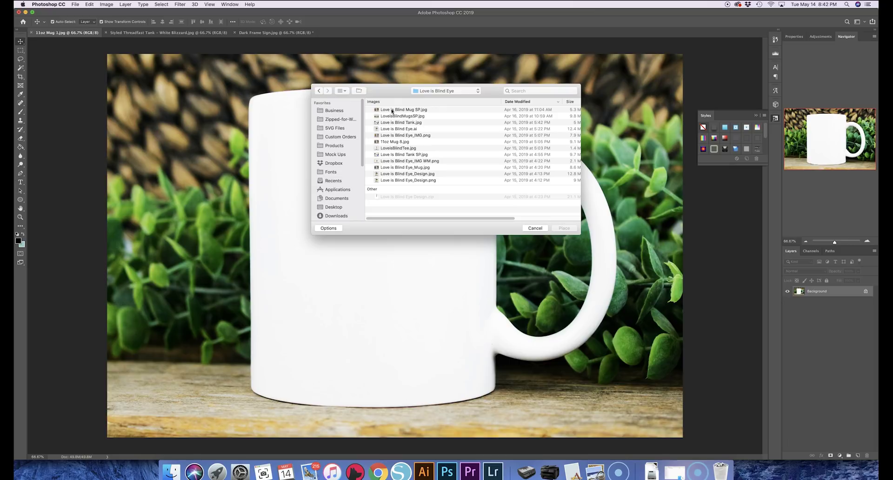
left_click(419, 181)
left_click(562, 229)
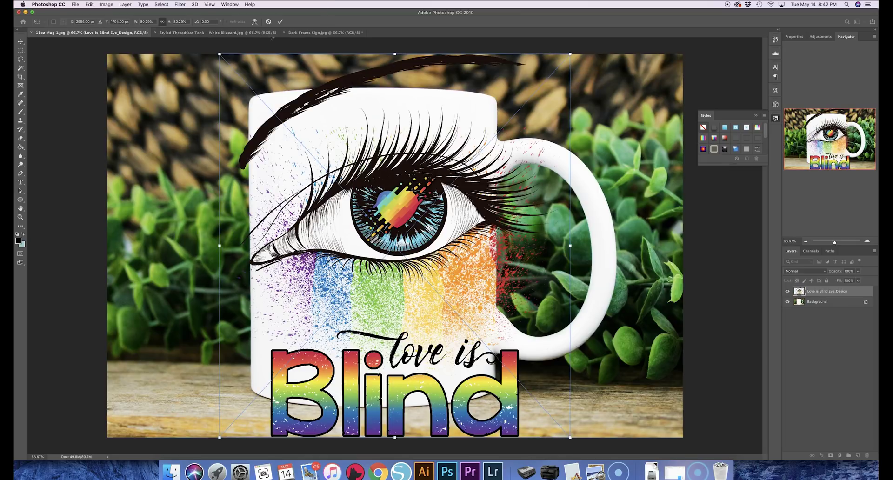
Scale the placed eye design down to about 53% and centre it on the front of the mug
left_click_drag(220, 54, 257, 112)
left_click_drag(565, 434, 465, 385)
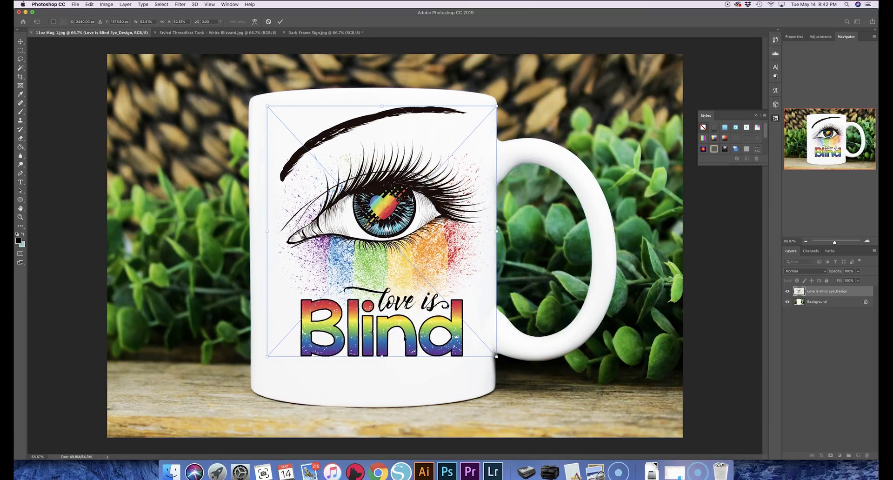
left_click_drag(403, 327, 392, 329)
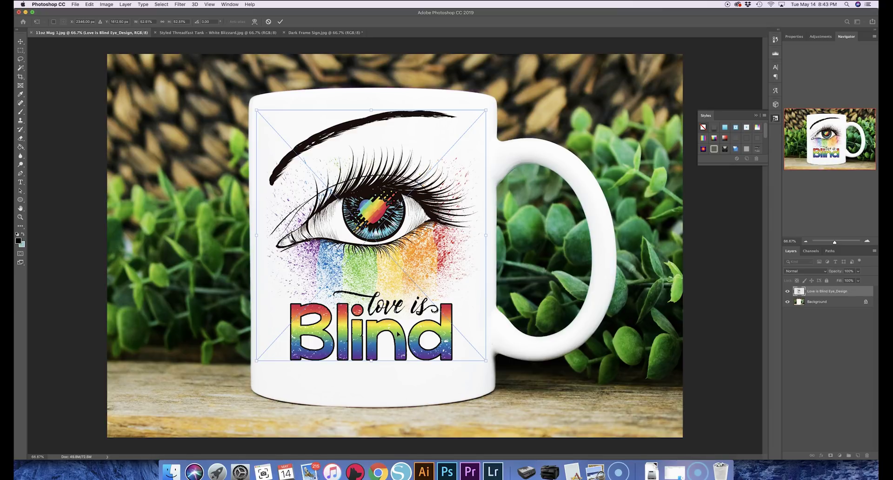
left_click_drag(397, 334, 398, 340)
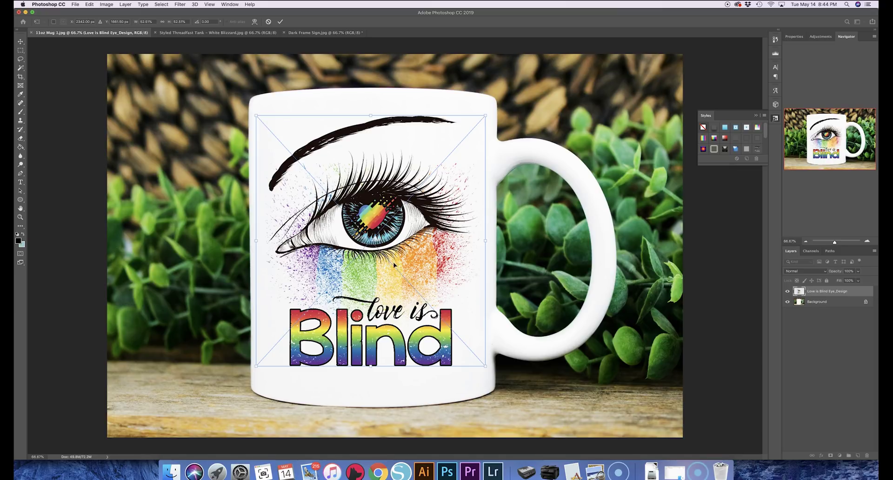
left_click_drag(398, 265, 399, 266)
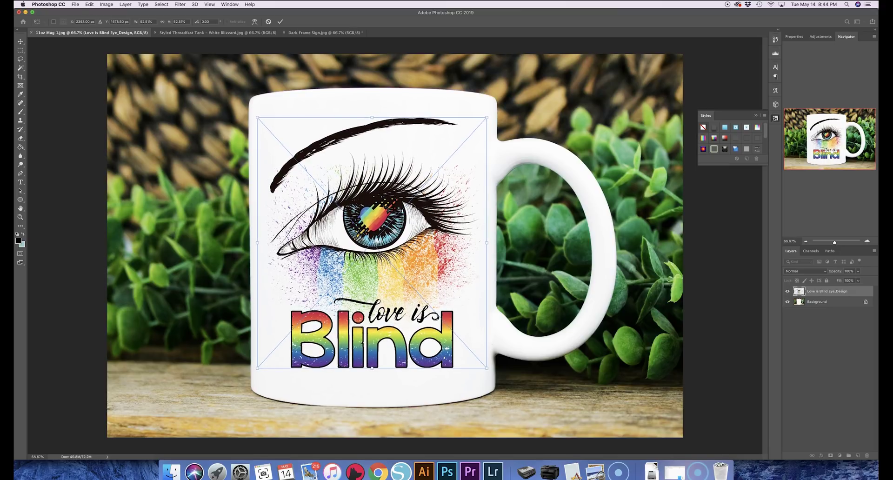
left_click(280, 21)
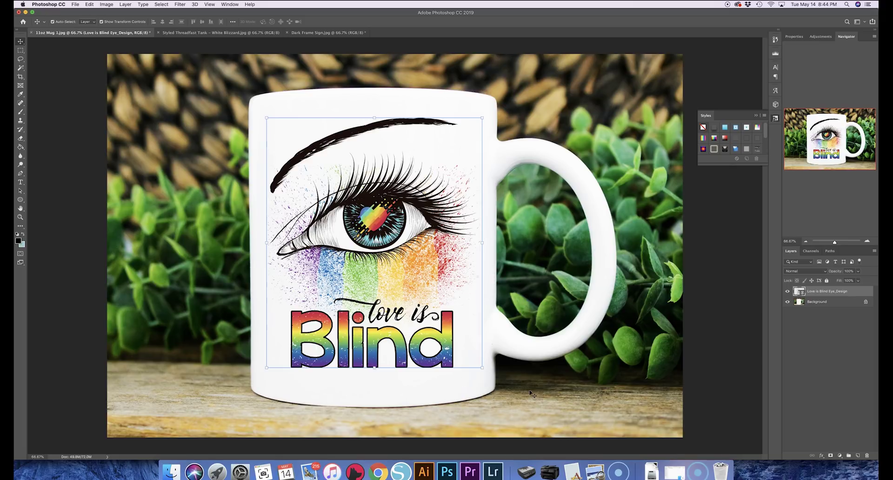
Warp the Love is Blind Eye_Design layer, bowing its bottom edge downward to follow the curve of the mug's base
left_click(817, 303)
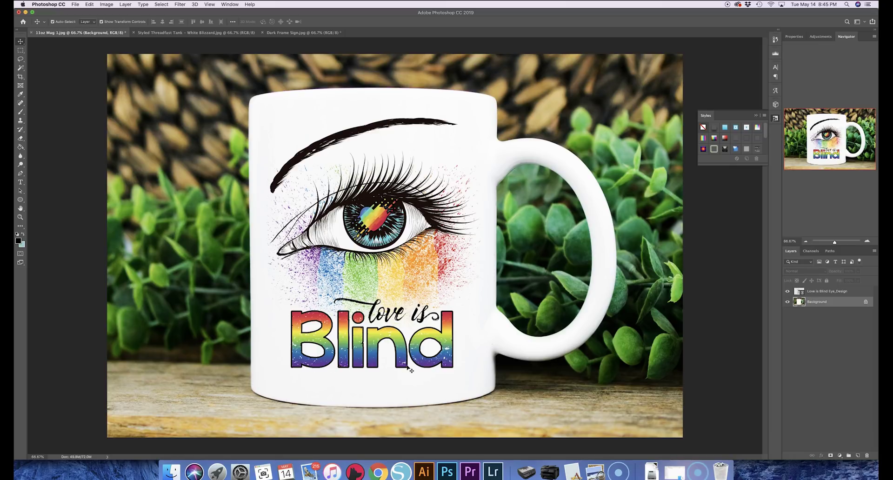
left_click(827, 292)
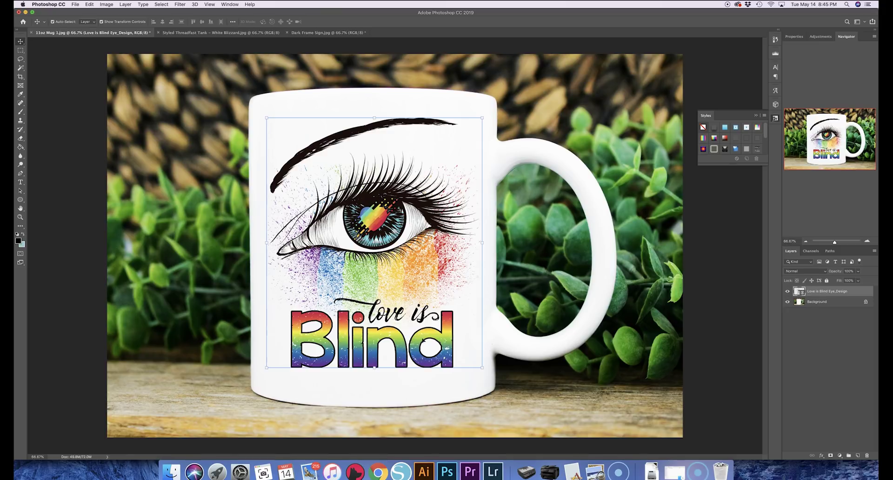
left_click(91, 4)
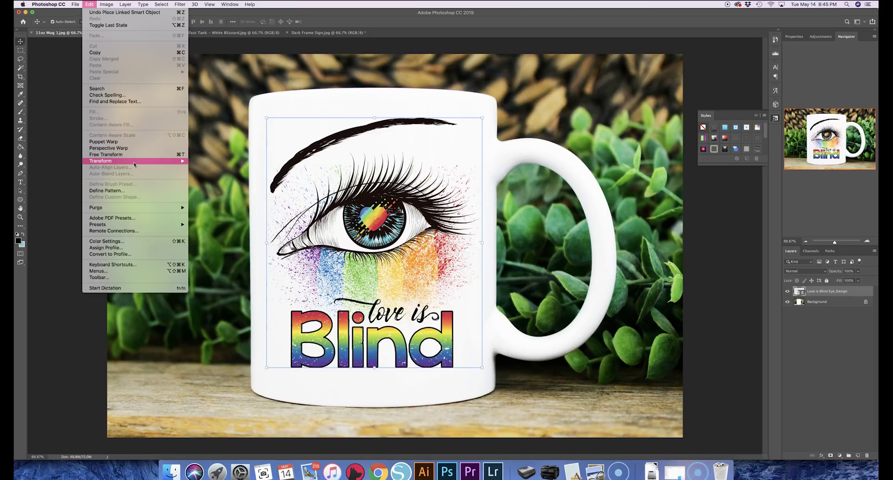
mouse_move(157, 161)
left_click(207, 204)
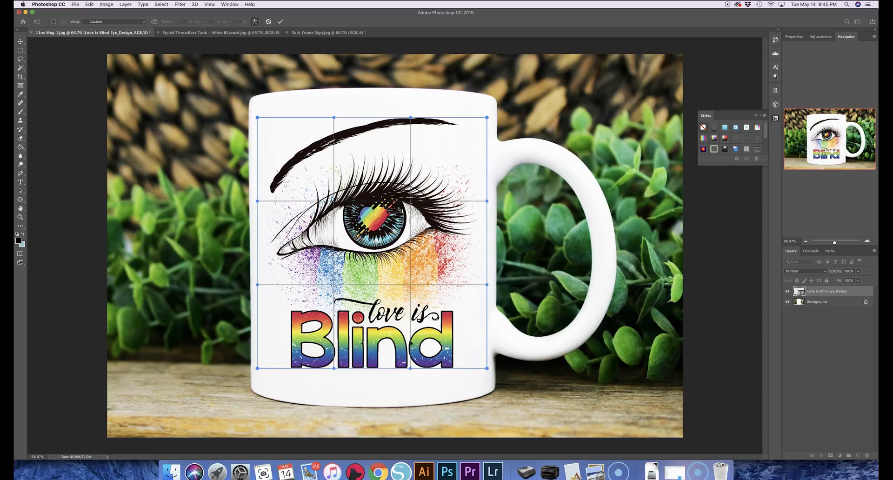
left_click_drag(411, 371, 411, 384)
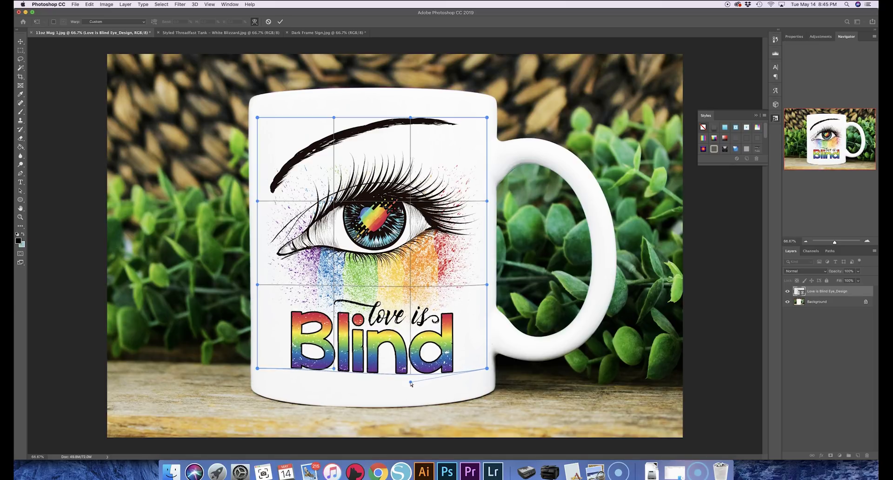
left_click_drag(334, 369, 334, 380)
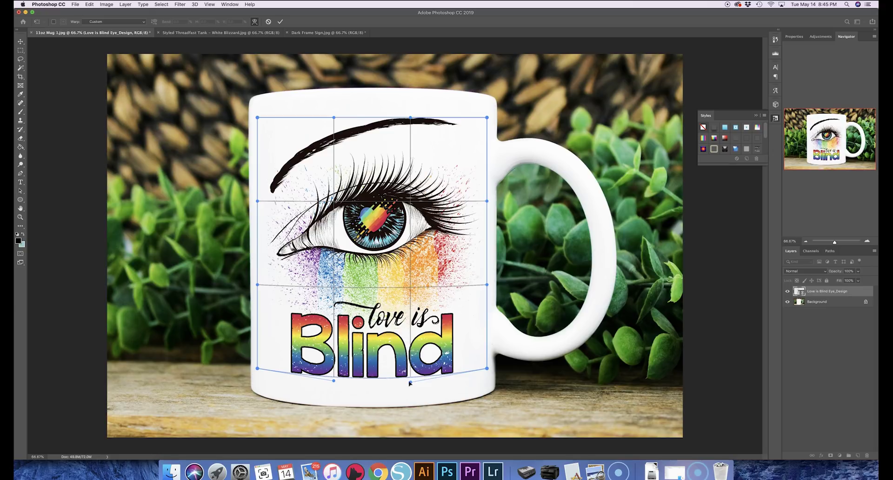
left_click_drag(334, 383, 333, 382)
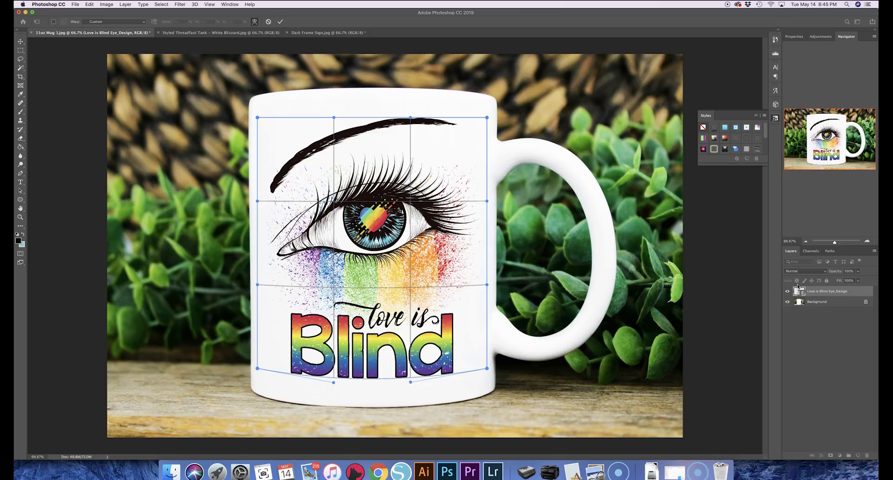
Bow the top edge of the design's warp grid upward to match the mug's rim and apply the warp
left_click_drag(411, 119, 410, 107)
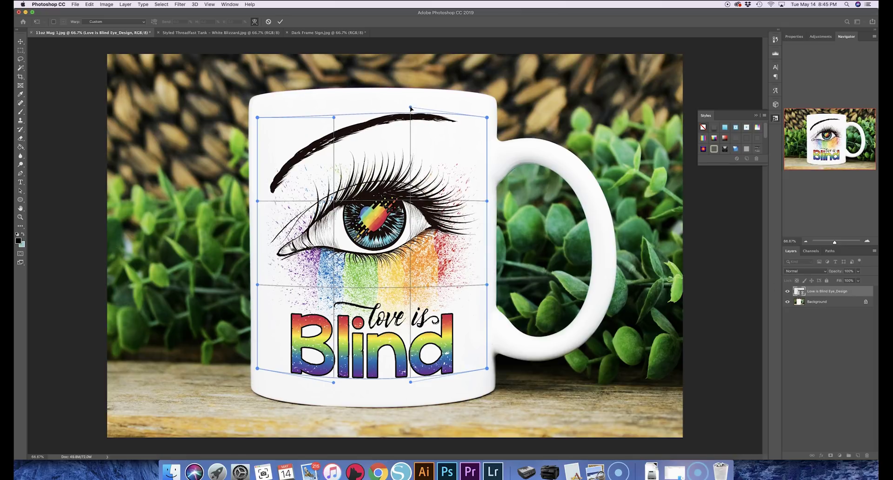
left_click_drag(333, 117, 334, 109)
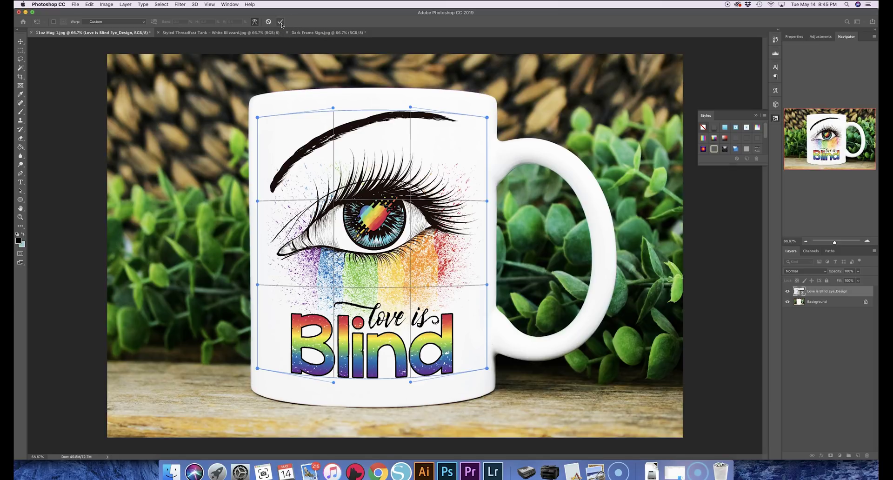
left_click(281, 22)
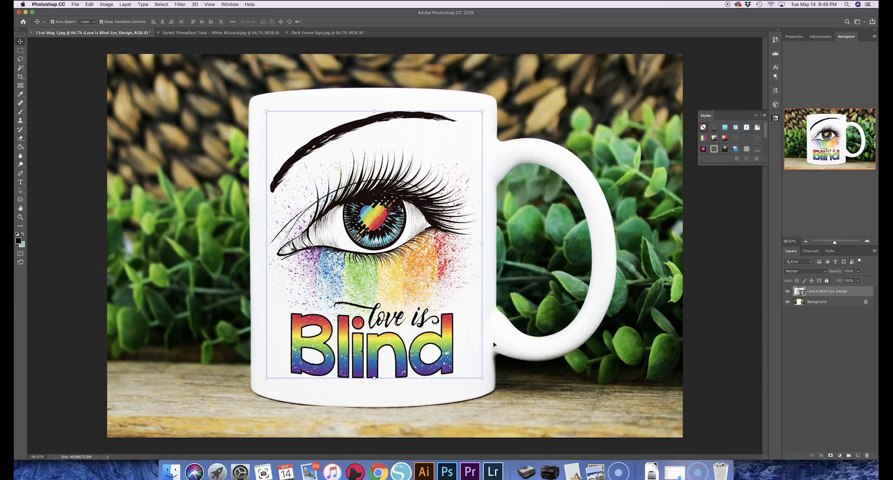
left_click(689, 370)
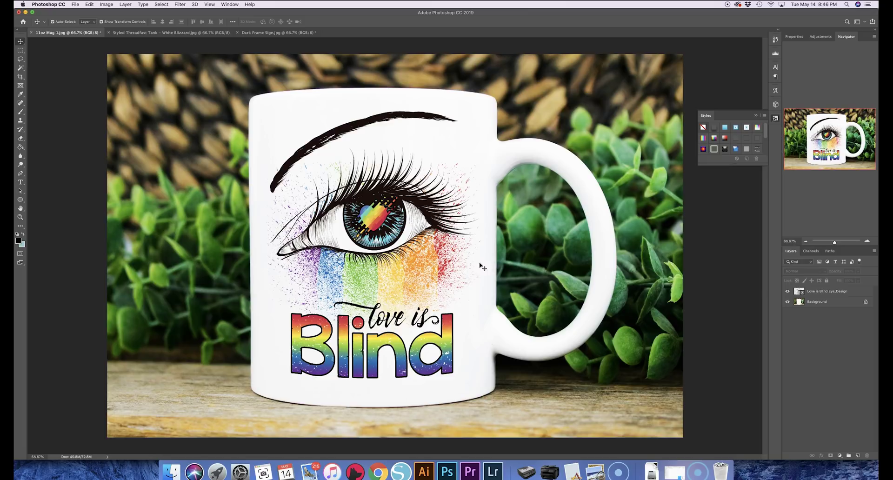
left_click(393, 341)
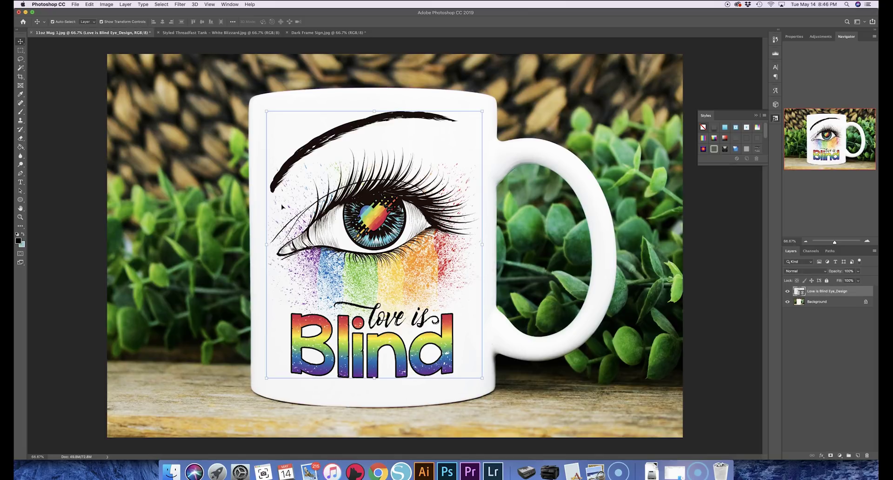
left_click(260, 220)
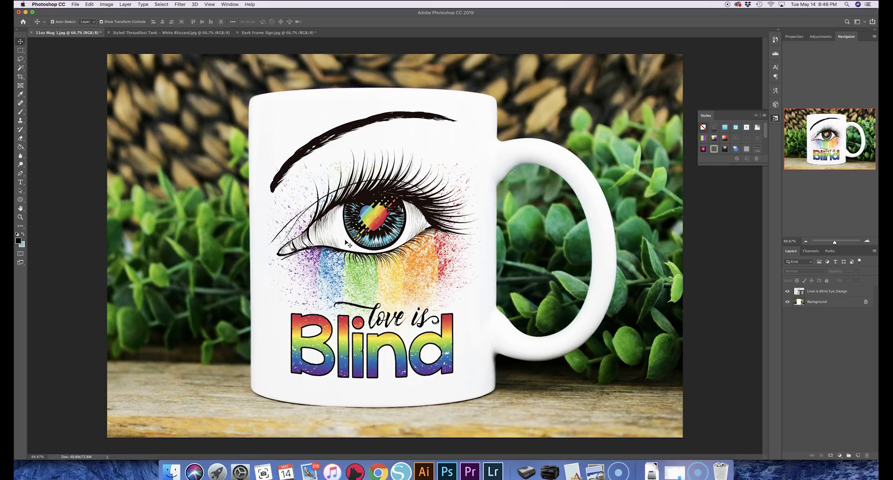
Move the design so it overhangs the handle-free side of the mug, and return it to the middle of the mug
left_click_drag(375, 224, 288, 225)
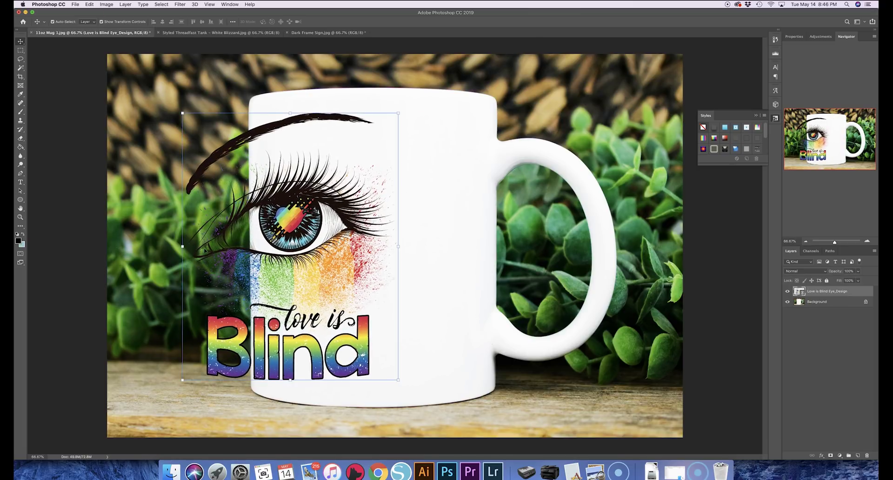
left_click_drag(298, 210, 384, 210)
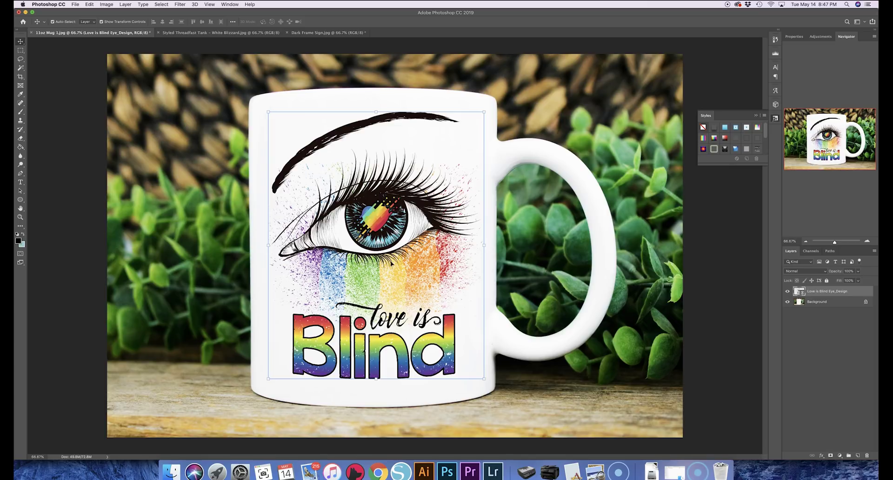
left_click_drag(381, 228, 379, 227)
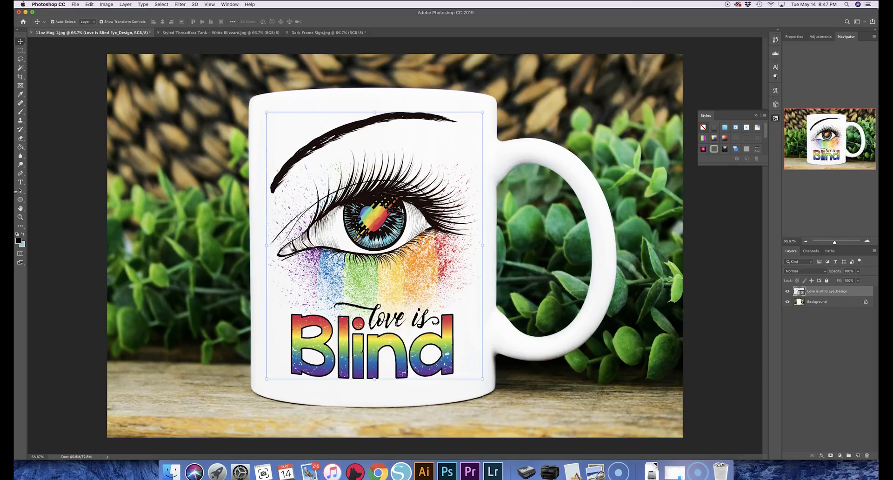
Switch the eraser to the Background Eraser Tool for the eye design
left_click(22, 139)
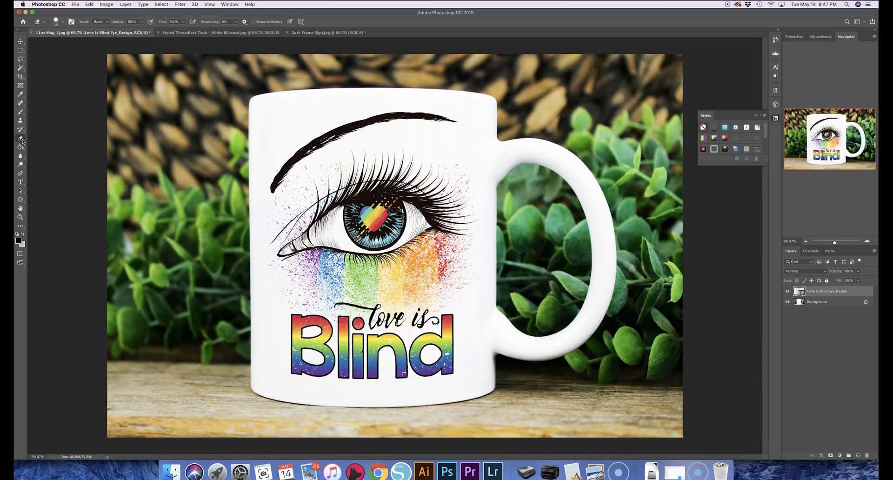
right_click(21, 140)
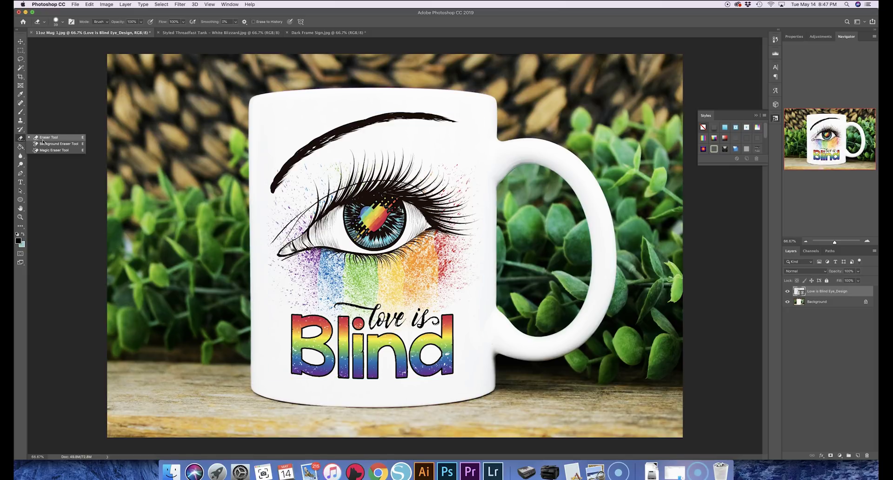
left_click(42, 139)
right_click(21, 139)
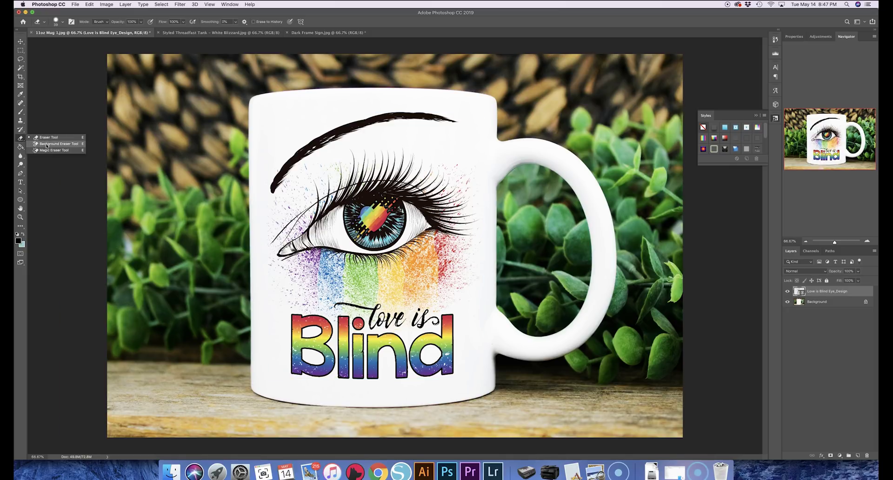
left_click(47, 145)
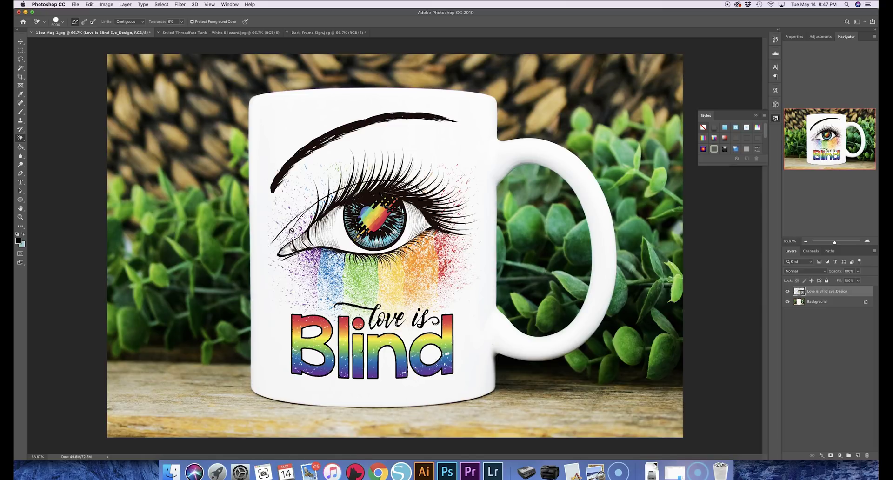
Keep the eraser limits at Contiguous, rasterize the eye design's smart object and erase its white background
left_click(140, 23)
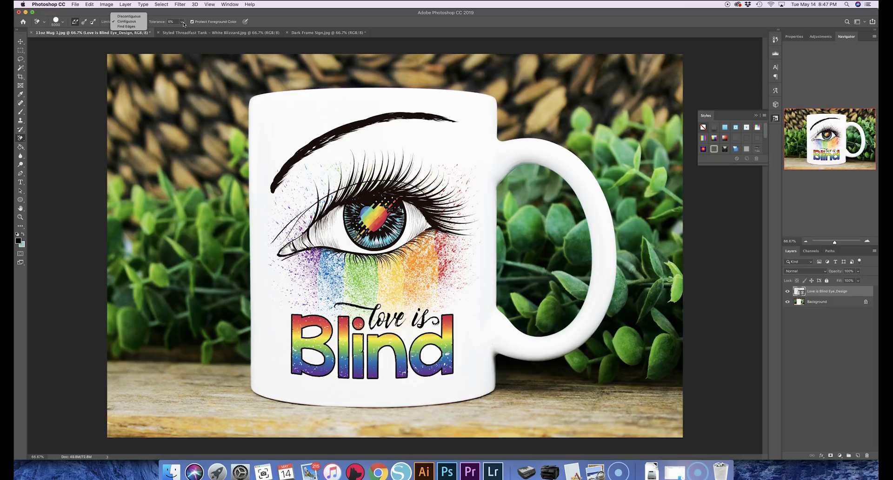
left_click(80, 96)
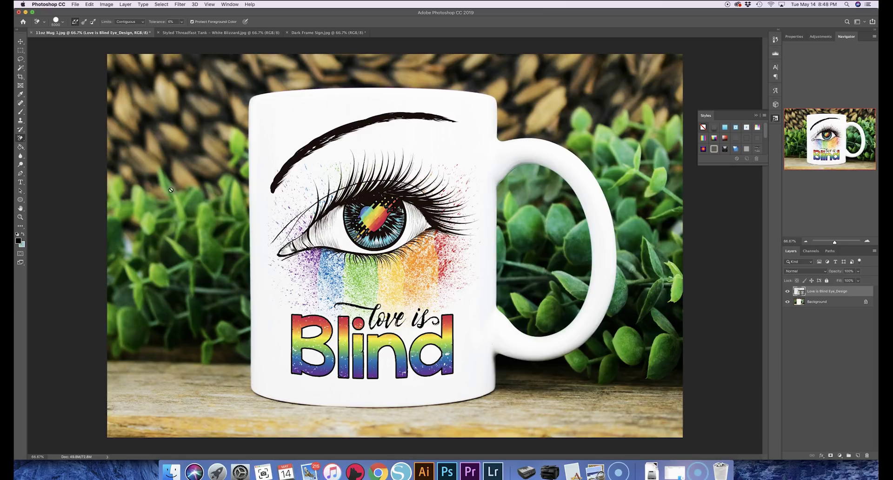
left_click(369, 221)
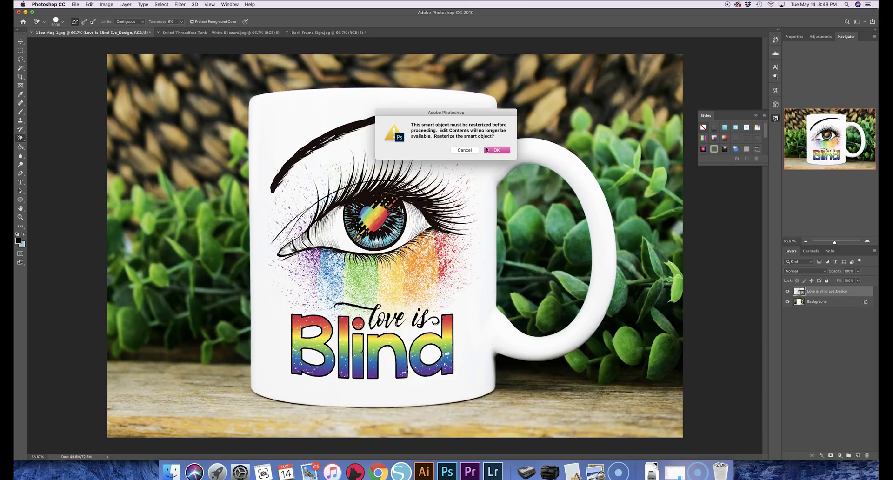
left_click(470, 151)
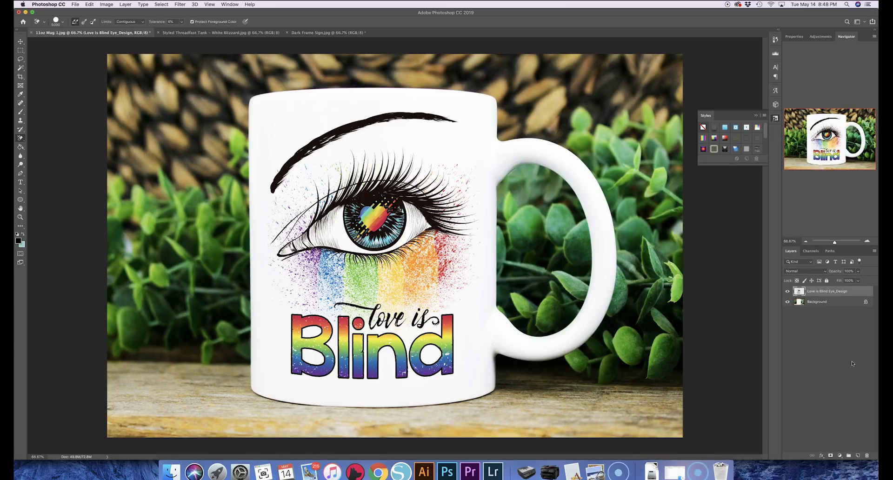
Unlock and hide the mug photo layer, and make the Love is Blind Eye_Design layer active
left_click(866, 303)
left_click(788, 302)
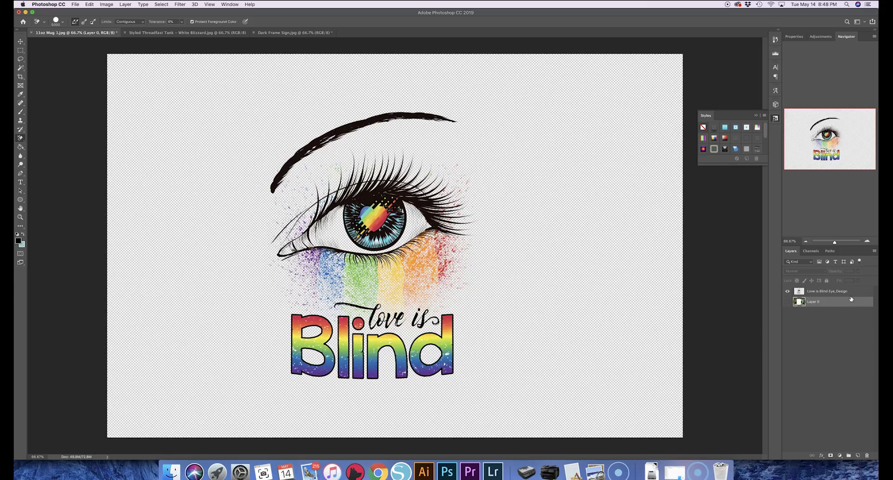
left_click(830, 293)
Examine the eye artwork and lettering up close for leftover white background, and show the mug photo layer again
left_click(871, 242)
left_click(871, 242)
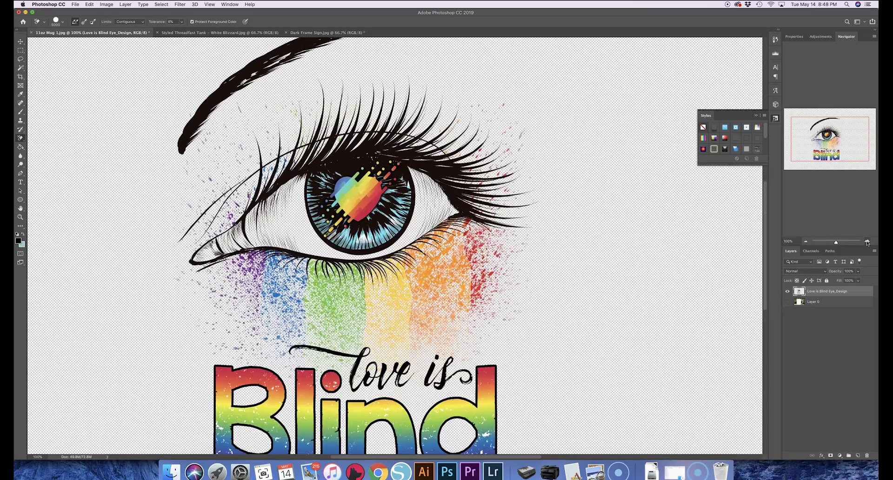
scroll(406, 376, "down", 10)
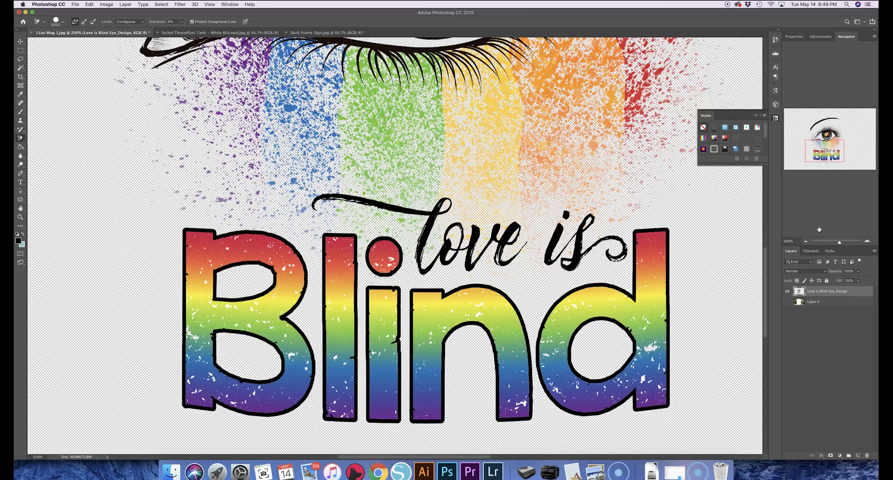
left_click(808, 242)
left_click(808, 242)
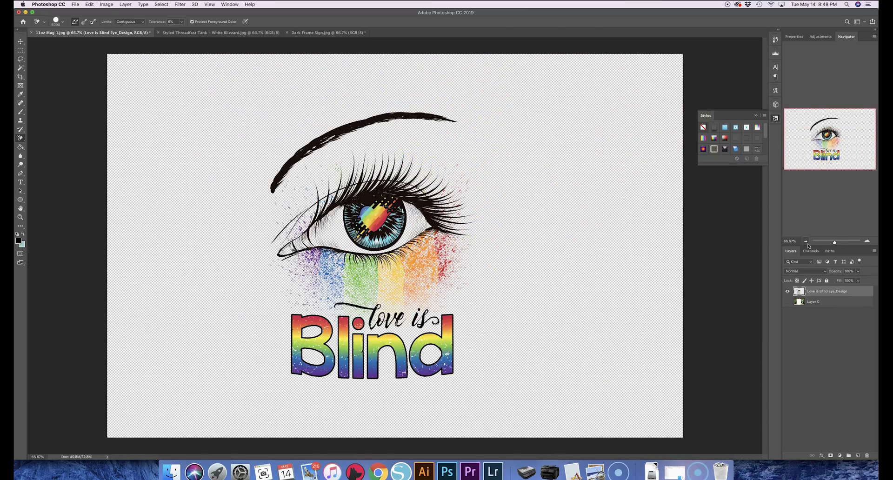
left_click(788, 302)
Set the blend mode of the Love is Blind Eye_Design layer to Multiply
key("v")
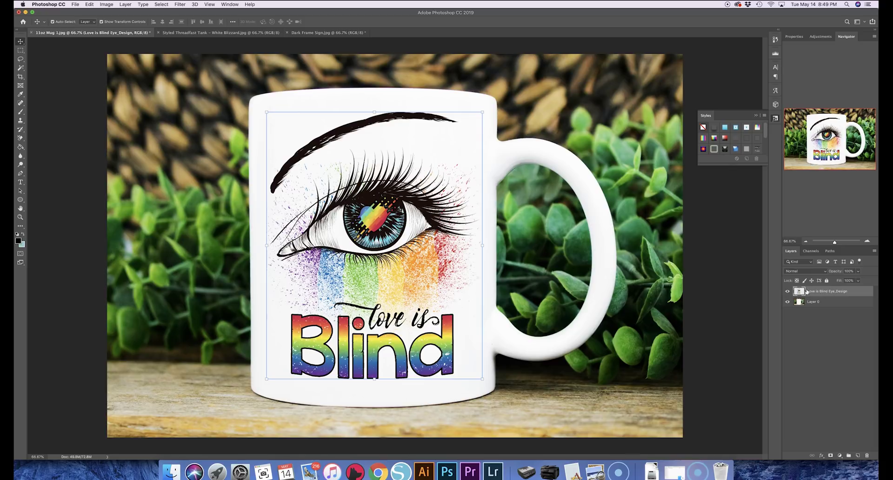
left_click(822, 274)
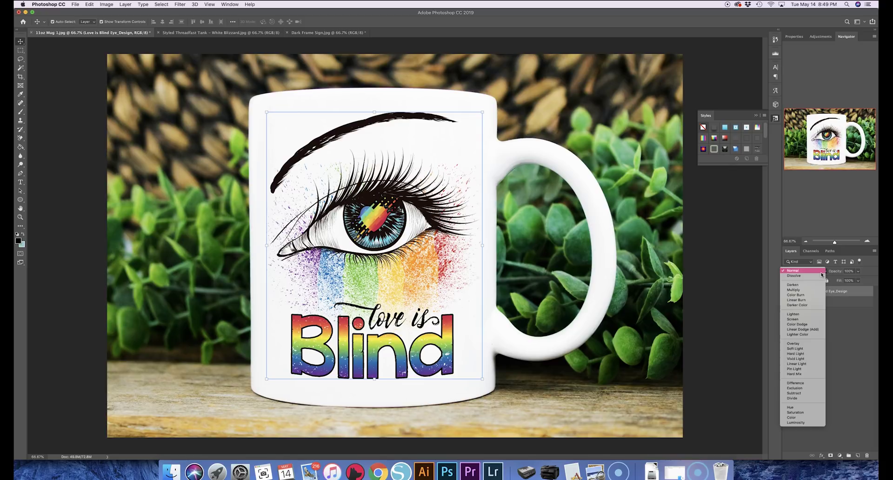
left_click(797, 290)
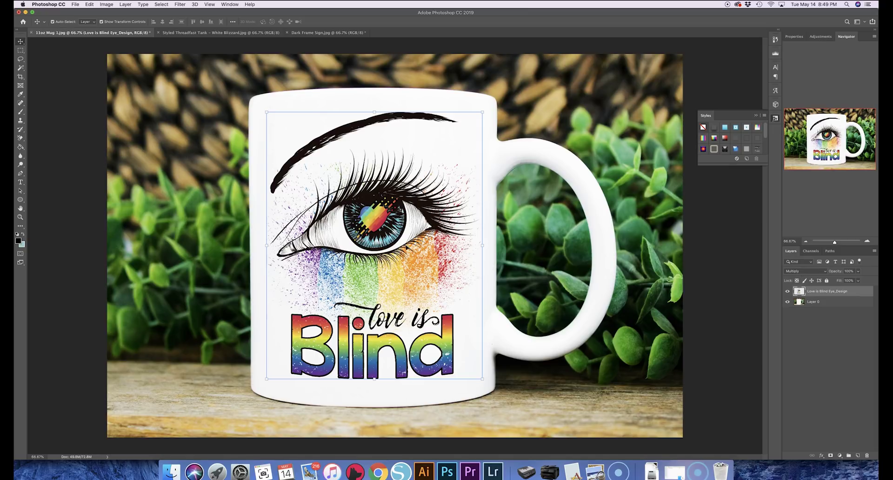
Move the eye design over the mug's handle and foliage to check the blending, and return it to the mug's front
left_click_drag(383, 276, 600, 341)
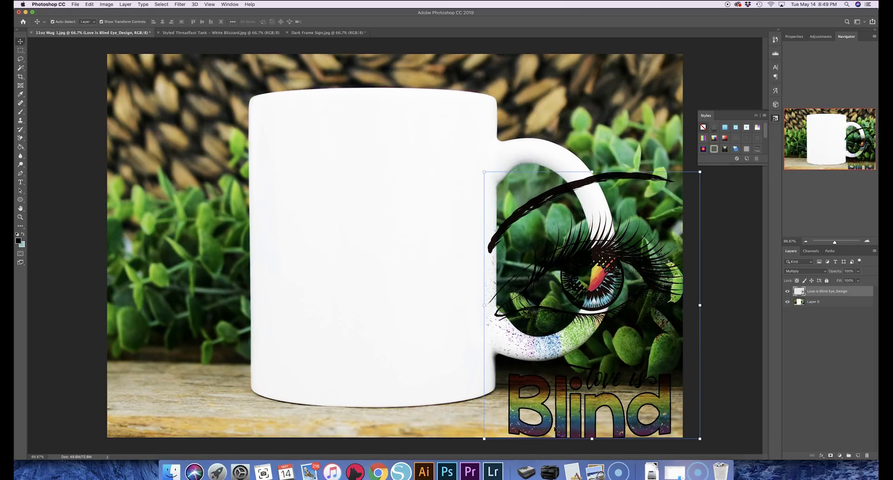
left_click_drag(644, 416, 414, 366)
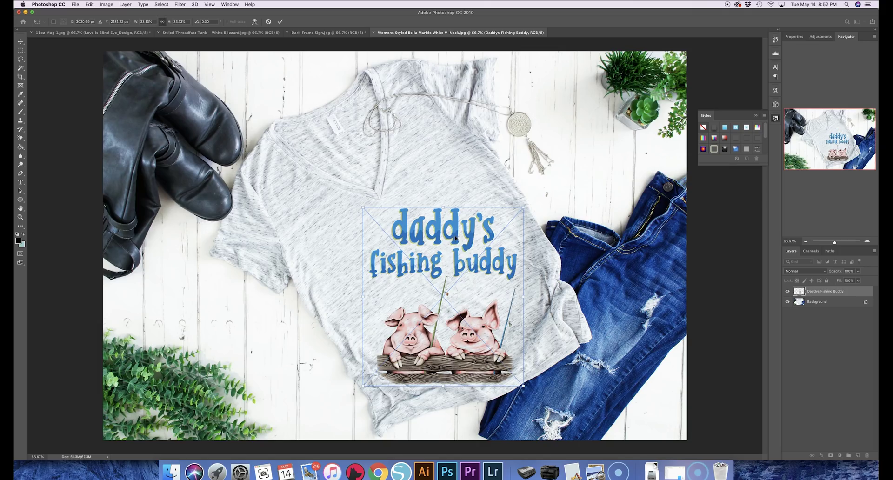
Cancel the Daddys Fishing Buddy placement and place Love Teacher Design_Vertical.png from the Love Teacher Design folder on the V-neck shirt image
key("Escape")
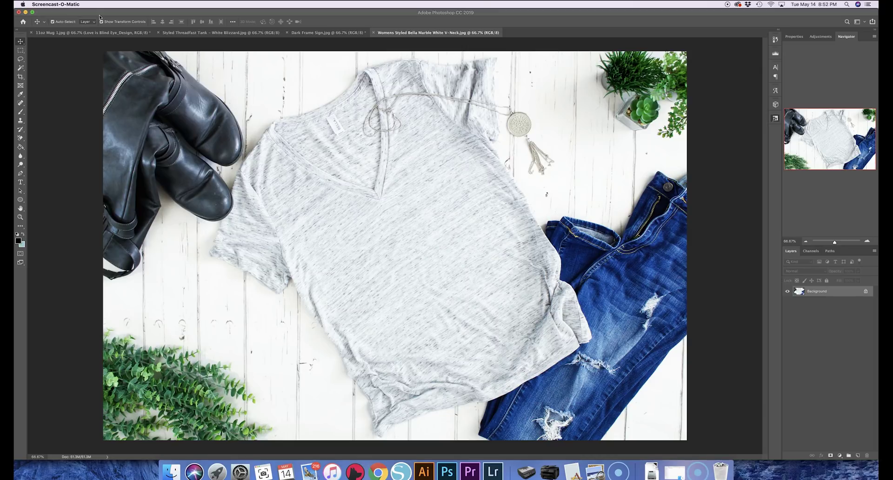
left_click(56, 14)
left_click(75, 4)
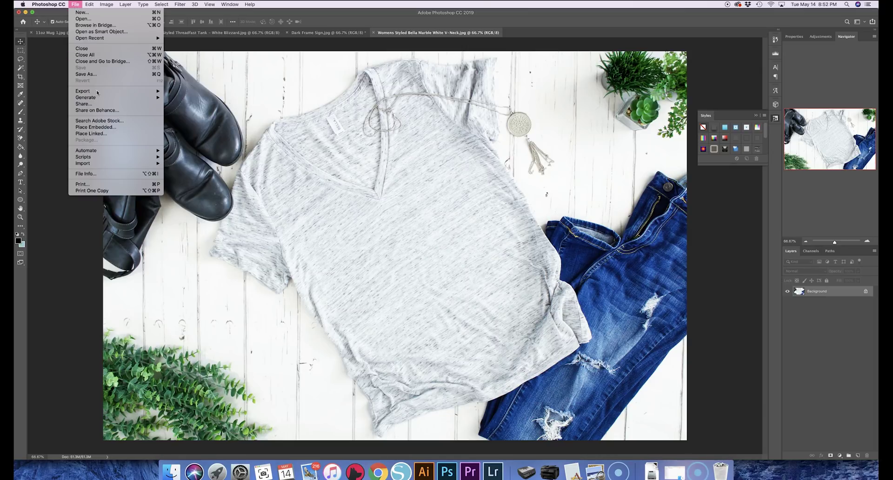
left_click(99, 134)
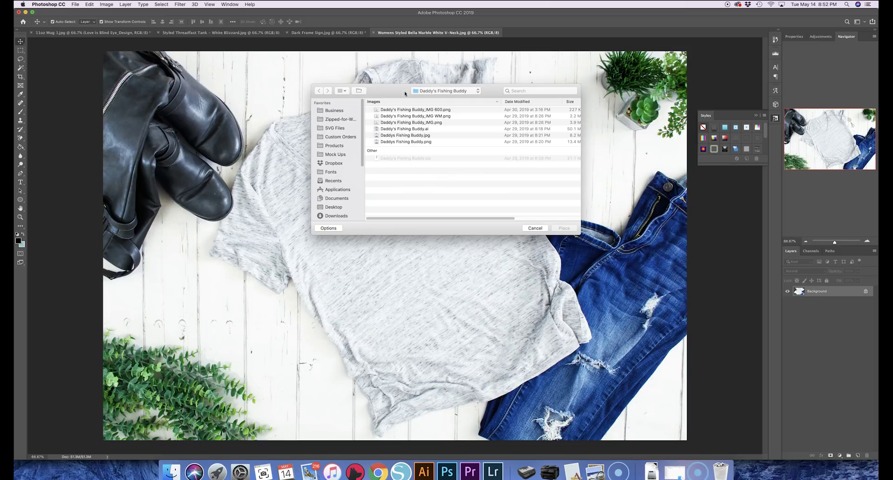
left_click(415, 88)
left_click(432, 111)
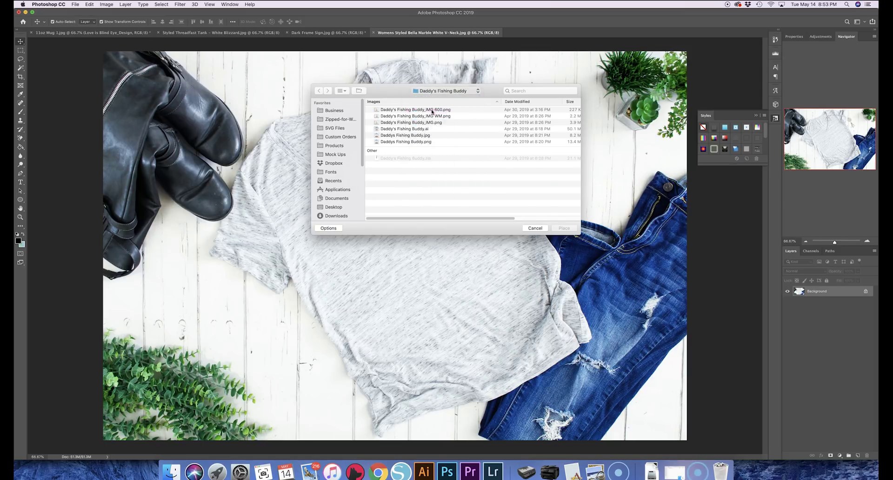
left_click(511, 102)
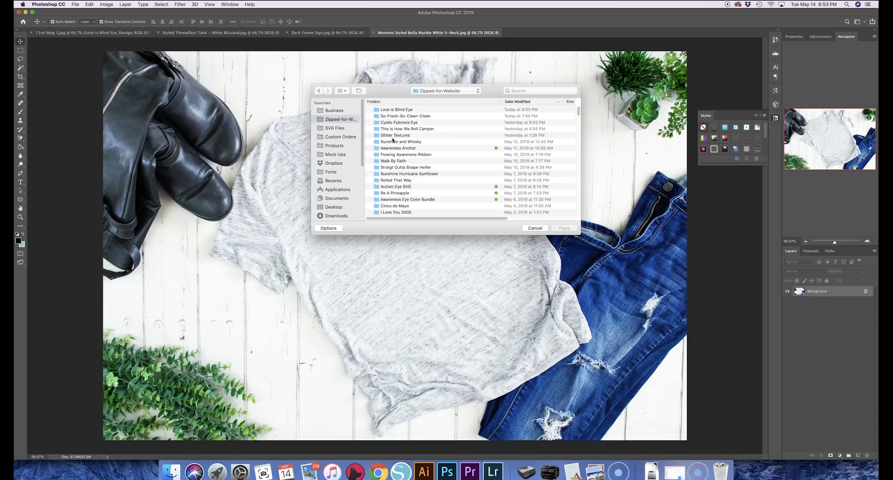
scroll(398, 176, "down", 5)
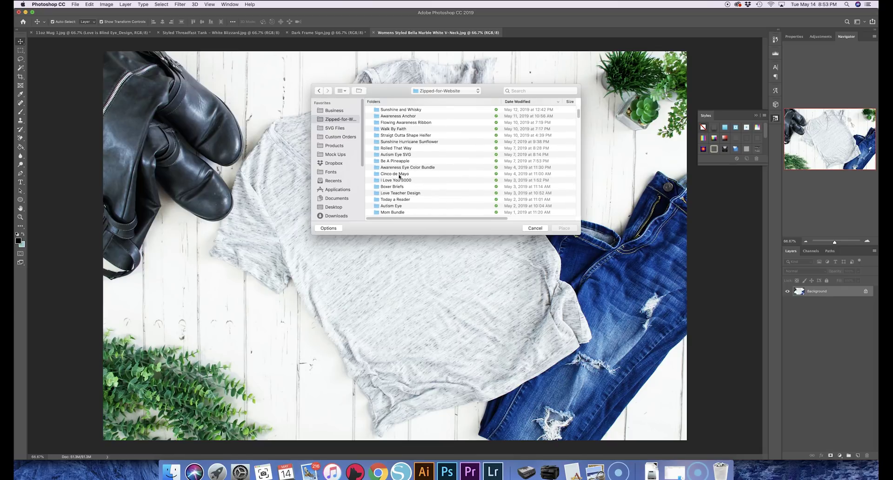
double_click(398, 195)
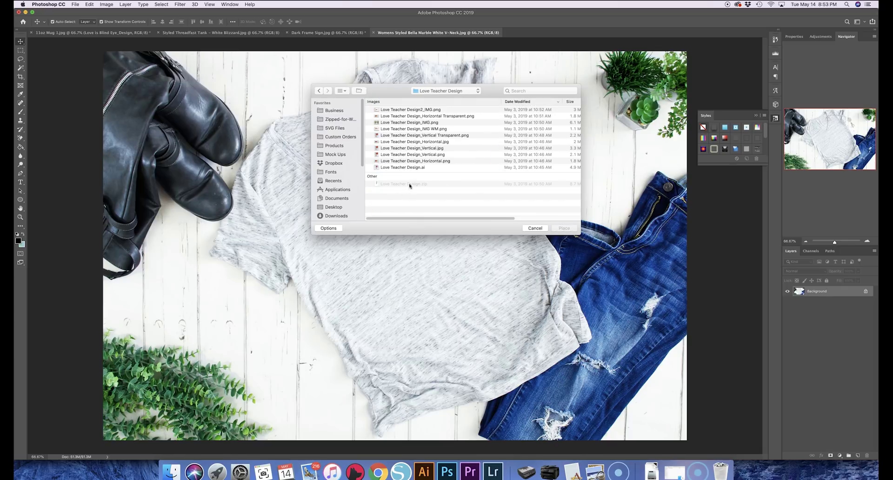
double_click(429, 155)
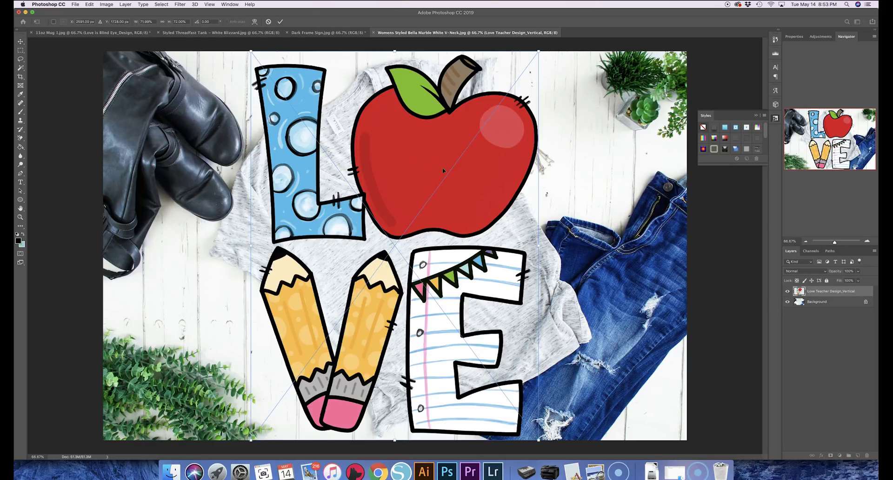
Scale the placed LOVE teacher design down to about 34% and position it on the front of the shirt
left_click_drag(251, 53, 440, 254)
left_click_drag(535, 347, 480, 263)
left_click_drag(432, 237, 426, 227)
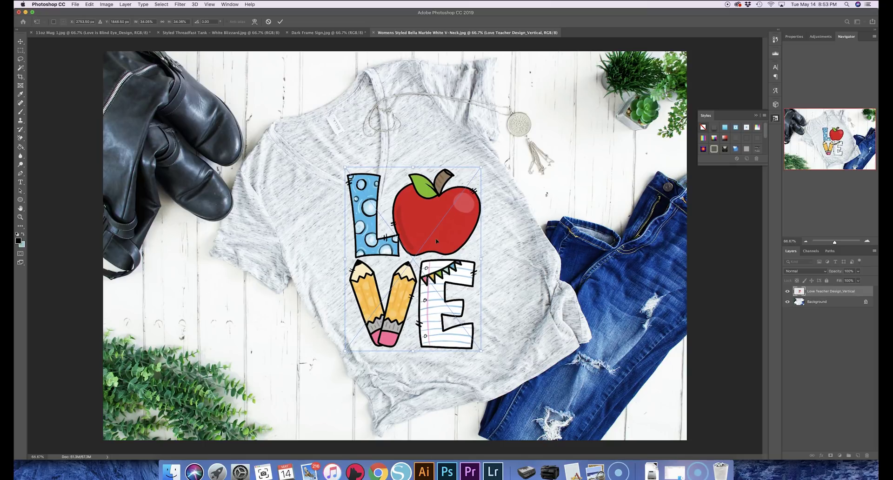
Rotate the design about 28° counter-clockwise to match the shirt's tilt, reduce it to about 30%, and apply the placement
left_click_drag(486, 168, 439, 150)
left_click_drag(438, 211, 451, 222)
left_click_drag(529, 321, 506, 311)
left_click_drag(447, 280, 456, 281)
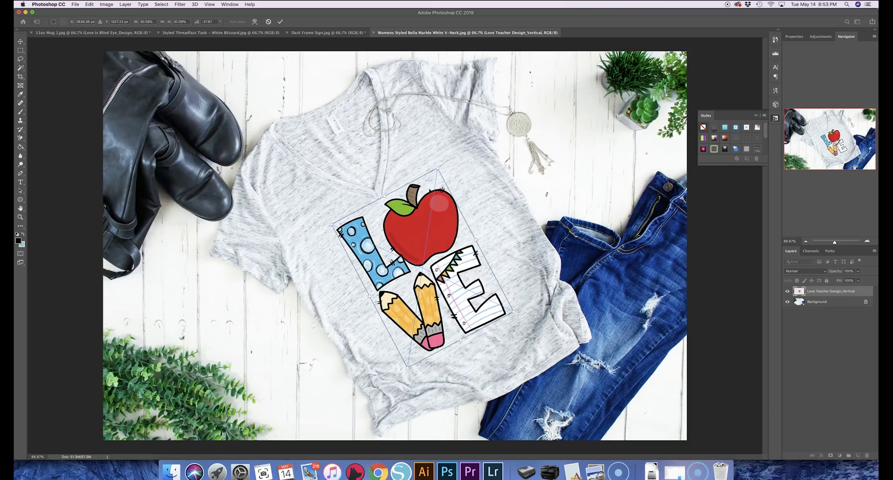
left_click_drag(437, 164, 434, 163)
left_click(281, 22)
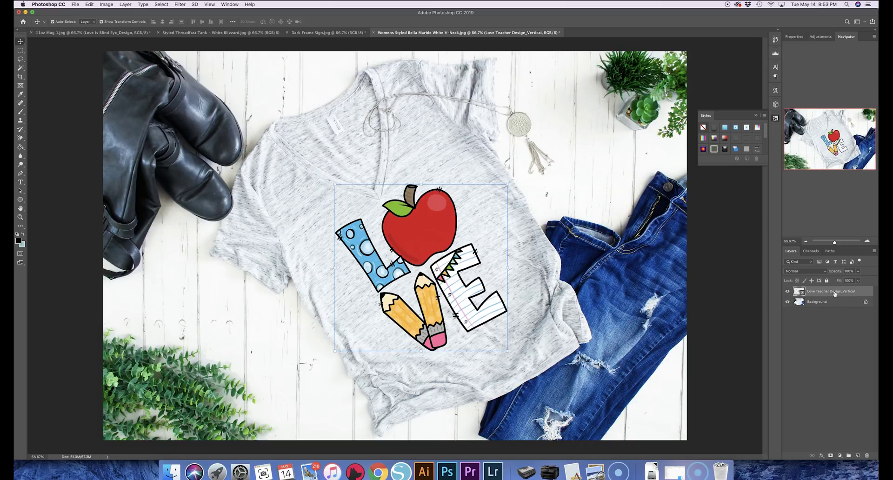
Set the Love Teacher Design_Vertical layer's blend mode to Multiply and its opacity to 91%
left_click(825, 271)
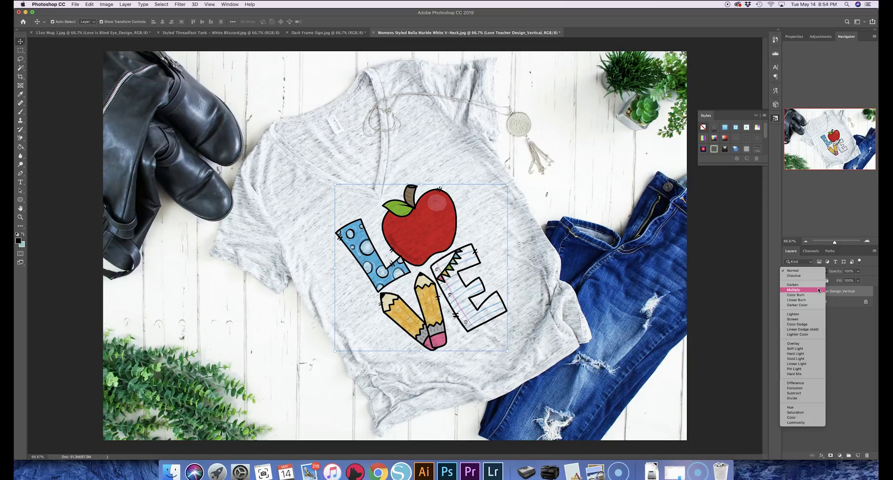
left_click(818, 290)
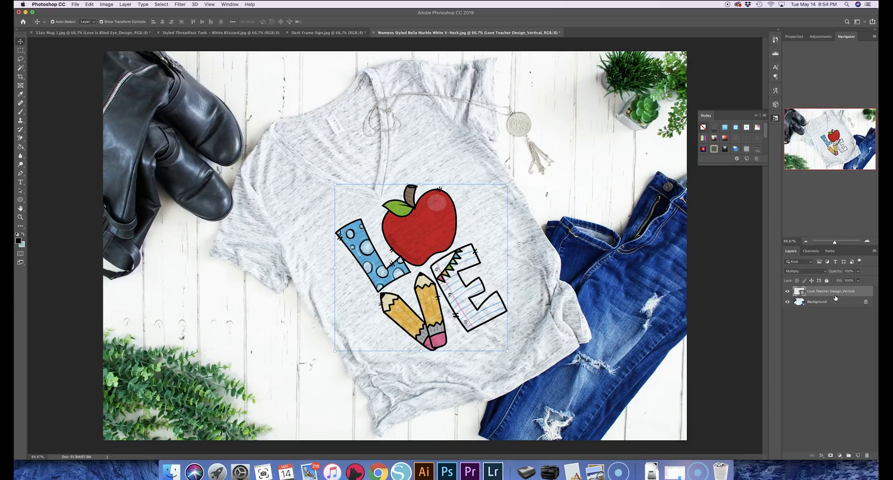
left_click(849, 272)
left_click(850, 272)
double_click(849, 272)
type("91")
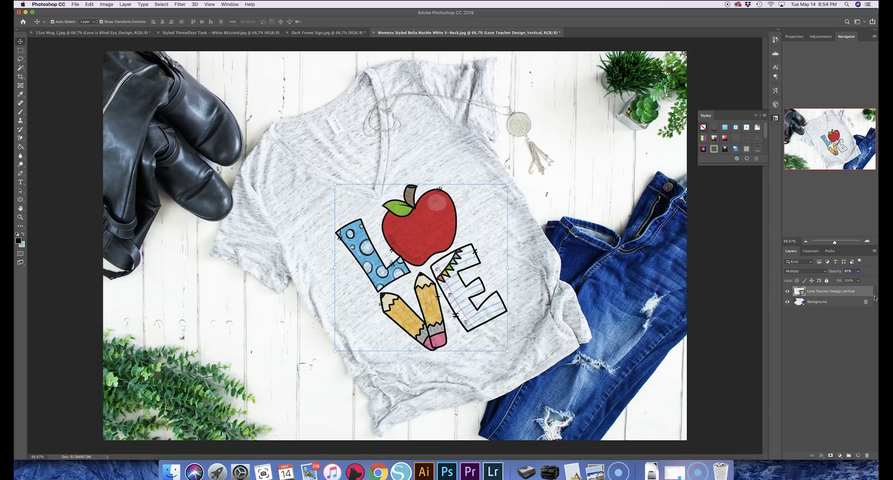
Nudge the LOVE design slightly on the shirt and deselect it
left_click(598, 203)
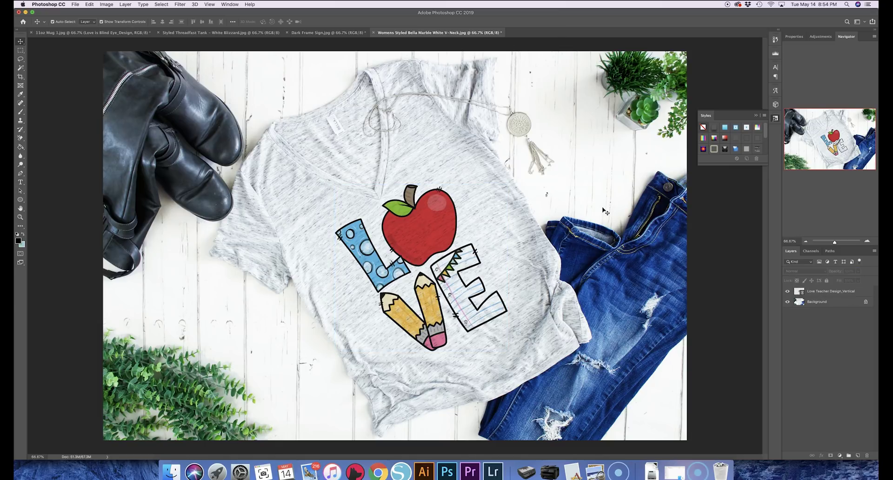
left_click_drag(425, 223, 426, 221)
left_click(554, 192)
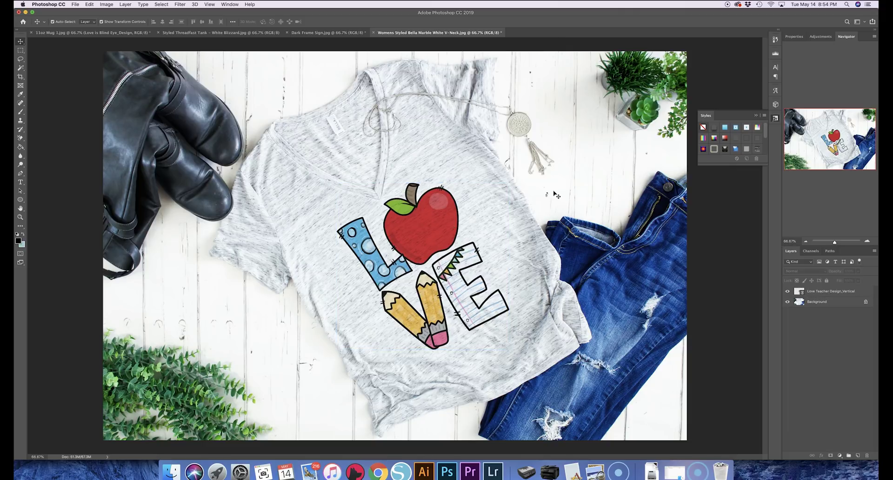
Try the LOVE design layer at 66% opacity and raise the opacity to about 82%
left_click(447, 215)
left_click(844, 271)
type("65")
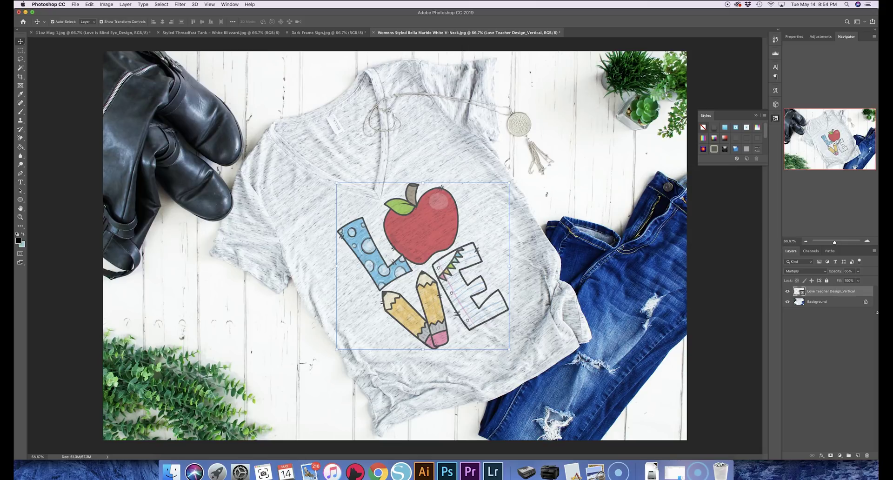
left_click(857, 272)
left_click_drag(858, 280, 863, 283)
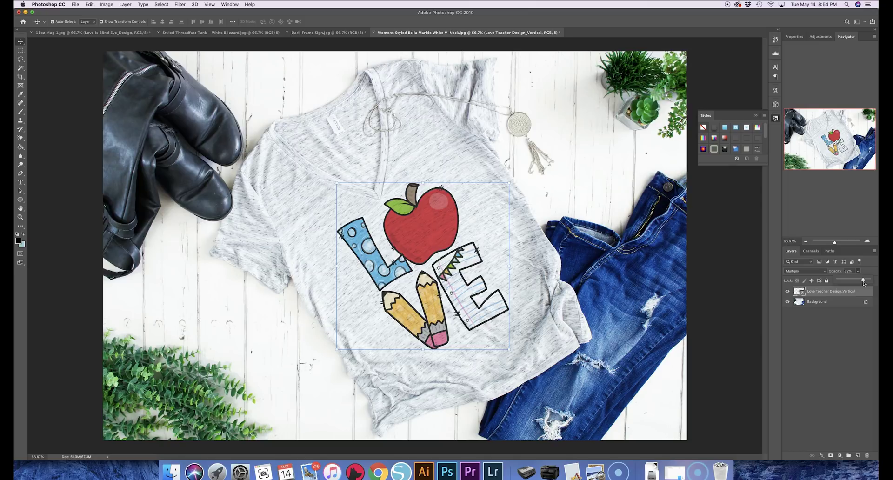
Try the LOVE design layer at 78% opacity, raise it to about 97%, and reselect the design on the shirt
left_click_drag(864, 283, 862, 284)
left_click(615, 200)
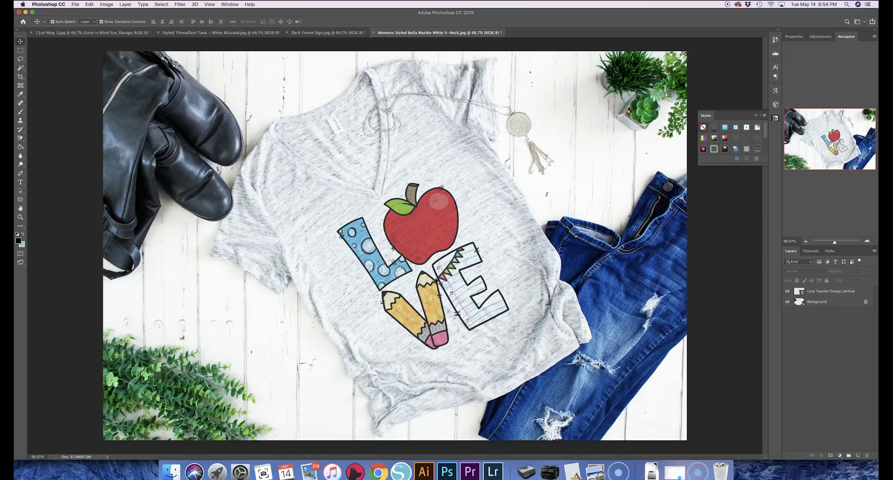
left_click(431, 229)
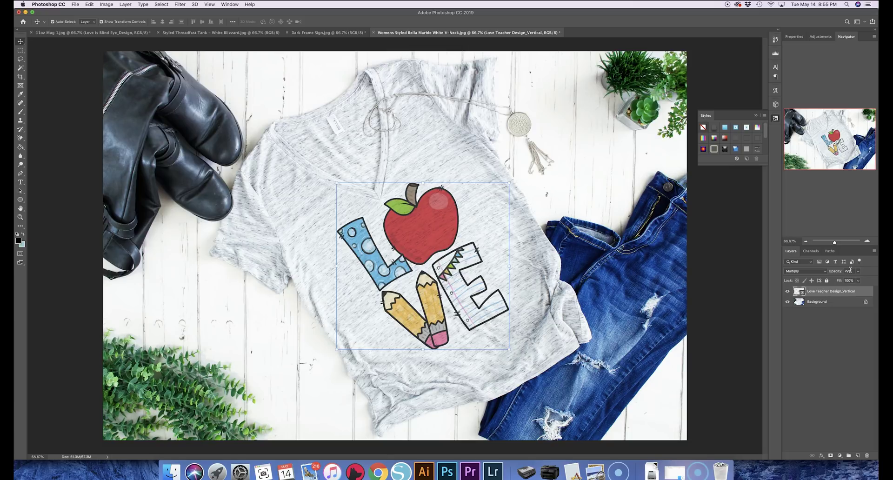
left_click_drag(857, 279, 863, 282)
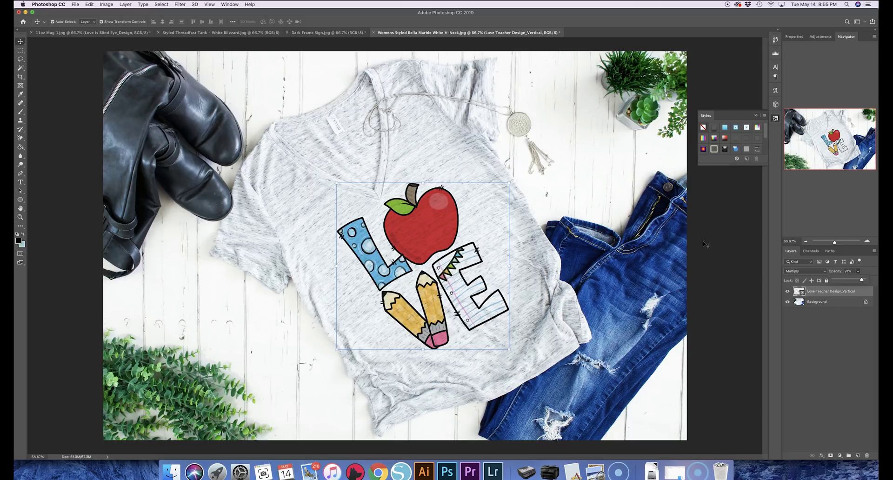
left_click(564, 214)
left_click(404, 250)
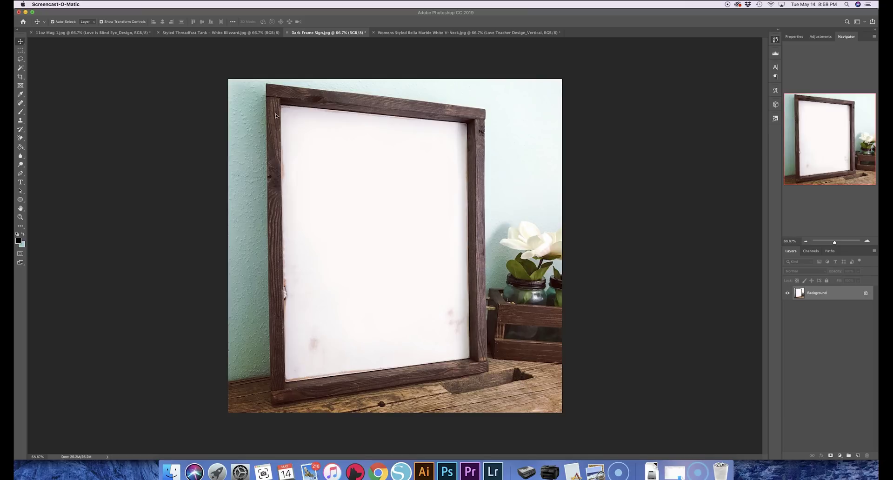
Place Farm-Fresh-Eggs.png as a linked smart object in the Dark Frame Sign photo
left_click(104, 83)
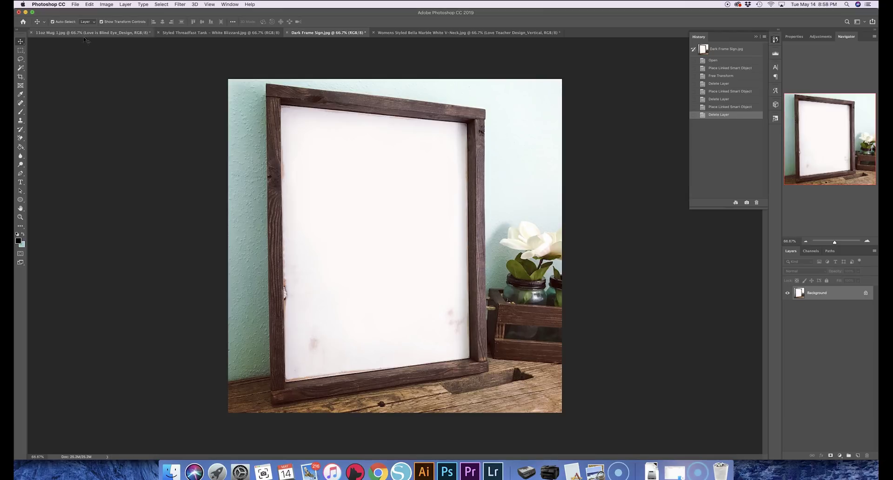
left_click(75, 4)
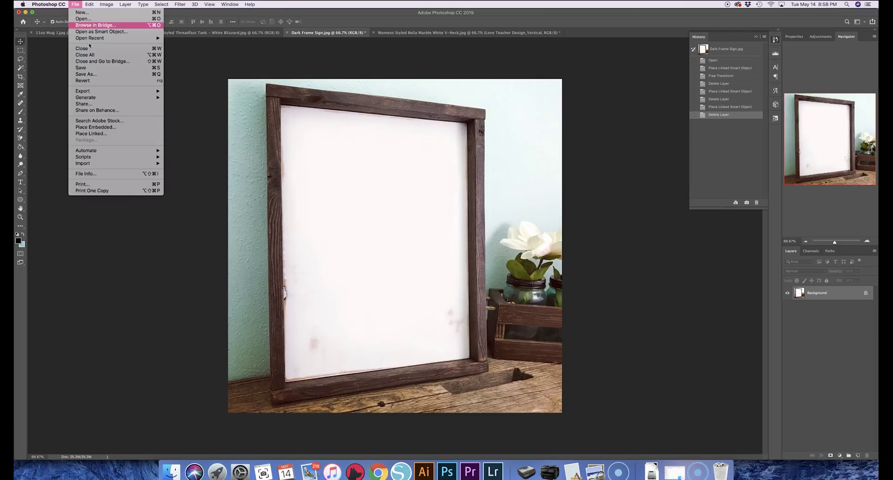
left_click(100, 134)
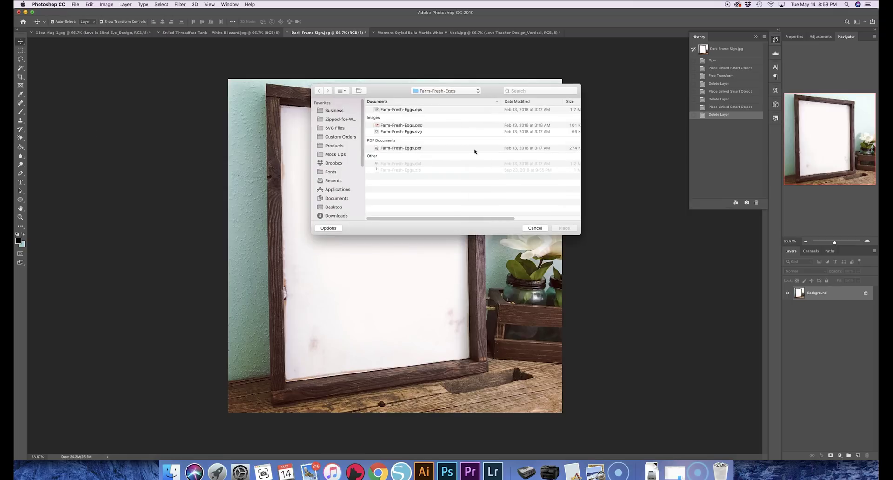
double_click(397, 125)
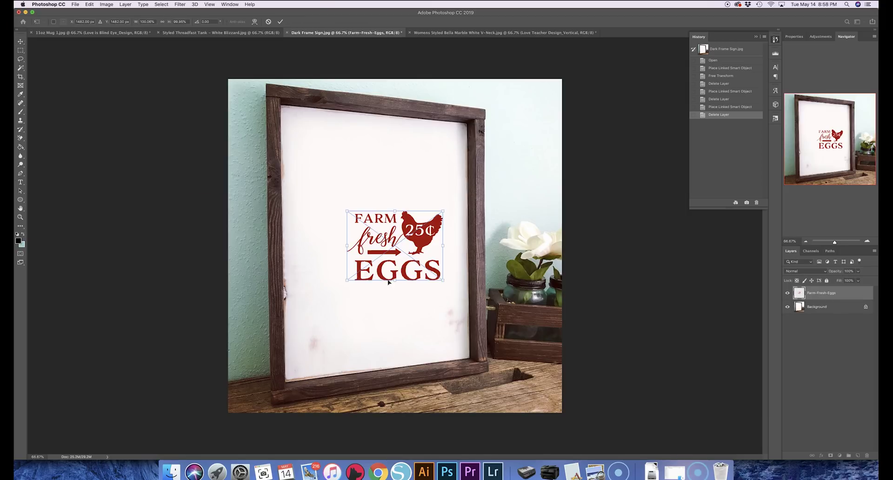
Enlarge the Farm Fresh Eggs design to about 174%, apply the placement, and center it on the white sign panel
left_click_drag(421, 245, 368, 256)
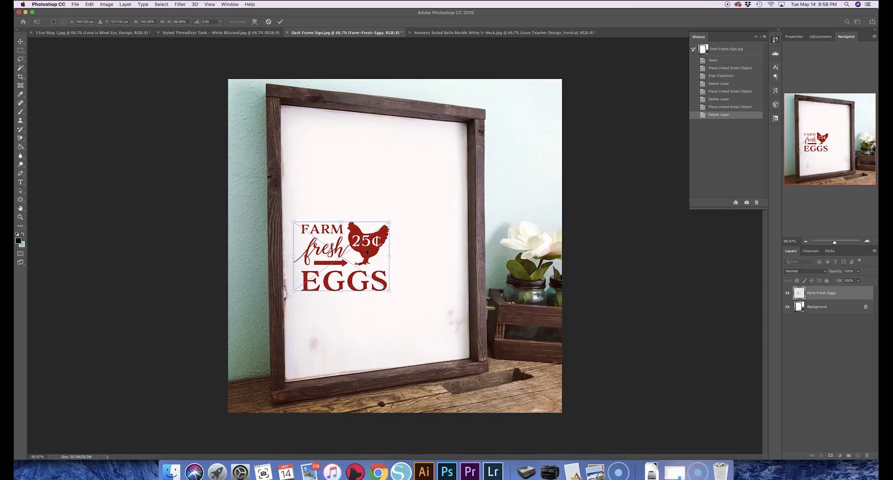
left_click_drag(392, 223, 460, 171)
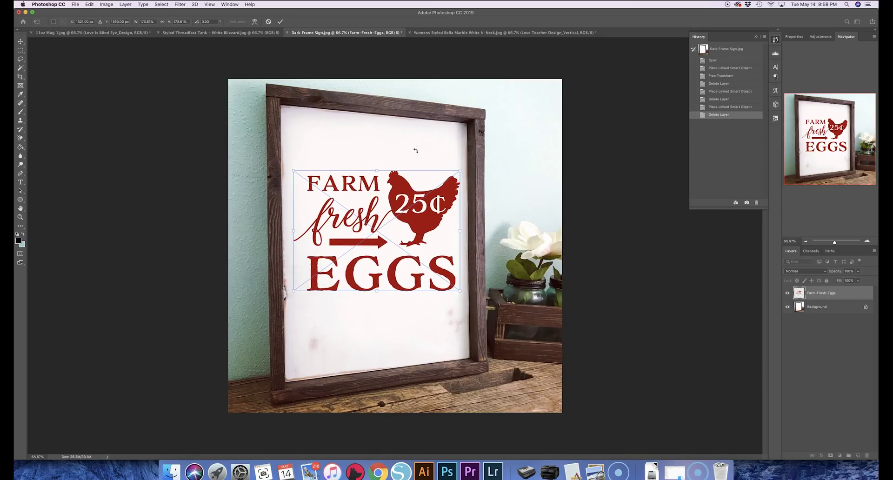
left_click(280, 22)
left_click(797, 309)
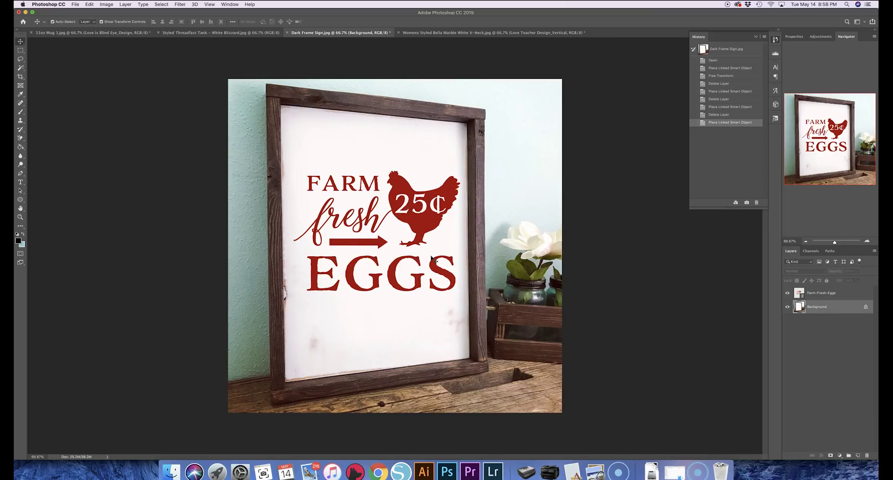
mouse_move(422, 225)
left_mouse_down()
mouse_move(421, 305)
mouse_move(419, 225)
mouse_move(425, 230)
left_mouse_up()
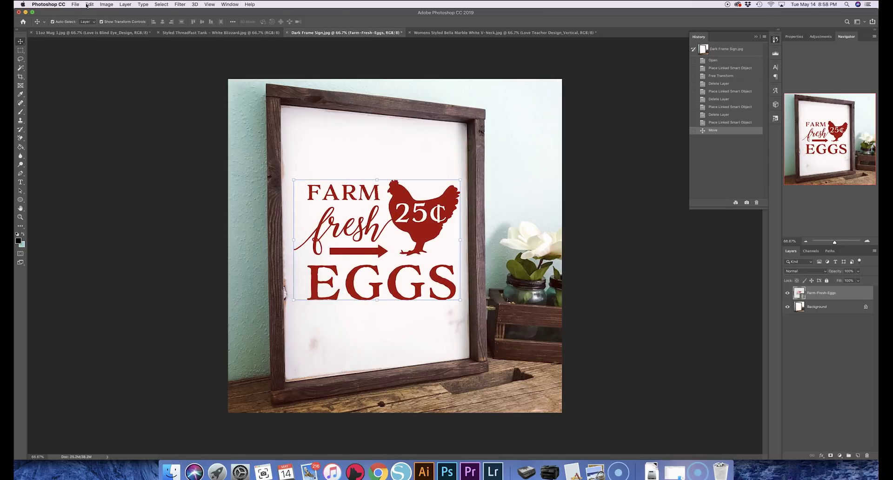
Apply a Perspective transform to the Farm Fresh Eggs design, shortening its right edge to follow the frame's angle
left_click(88, 4)
mouse_move(100, 162)
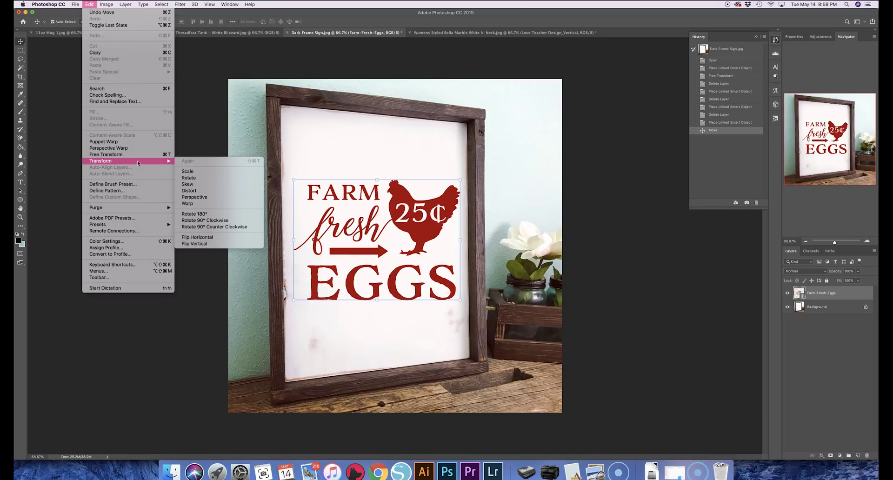
left_click(204, 197)
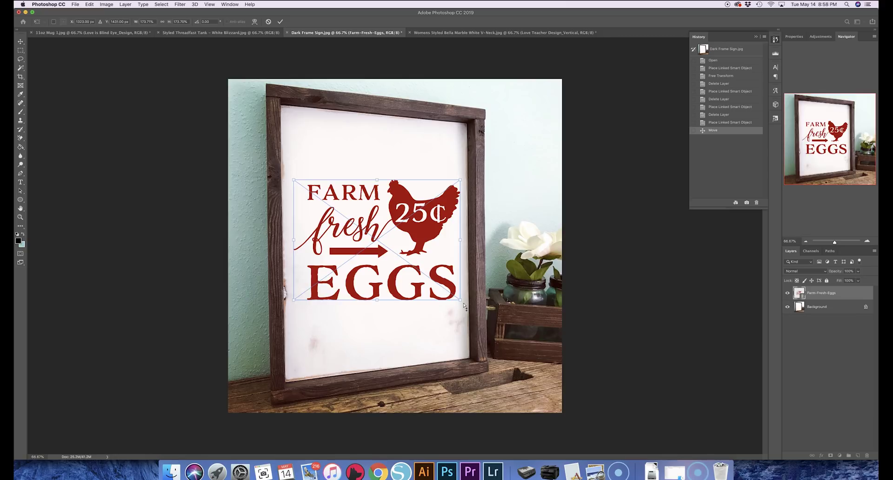
left_click_drag(460, 302, 460, 290)
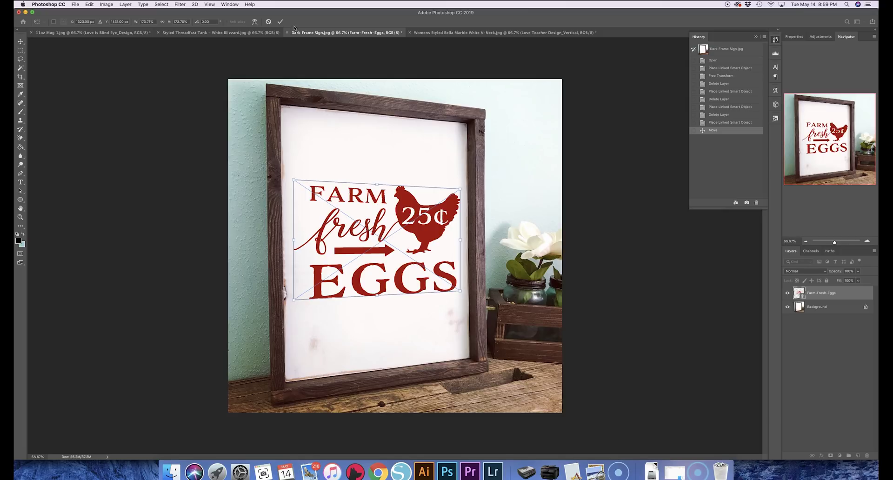
left_click(280, 21)
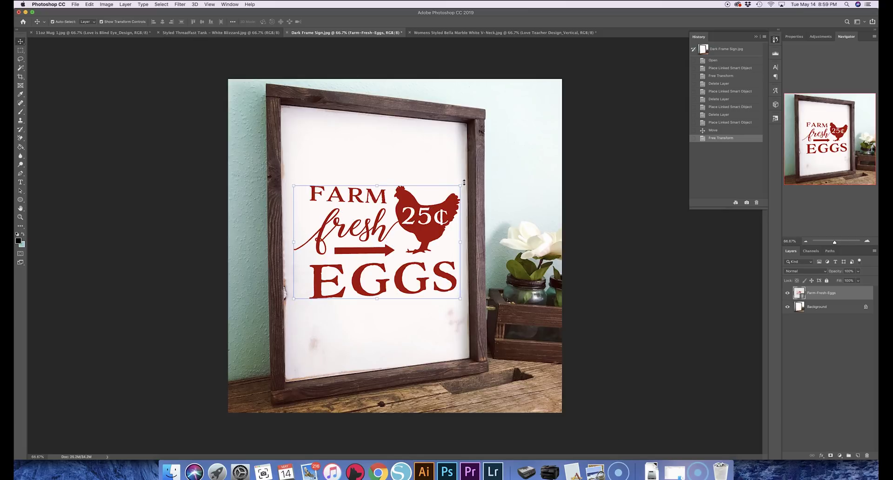
left_click_drag(461, 182, 460, 201)
left_click(280, 22)
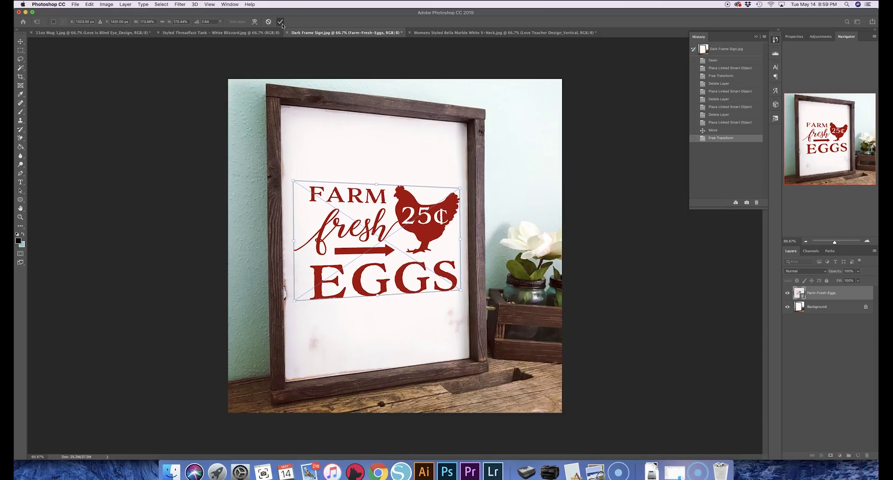
Restart the Perspective transform, shift the Farm Fresh Eggs design slightly left, apply it, and nudge the design on the sign again
left_click(90, 4)
mouse_move(126, 163)
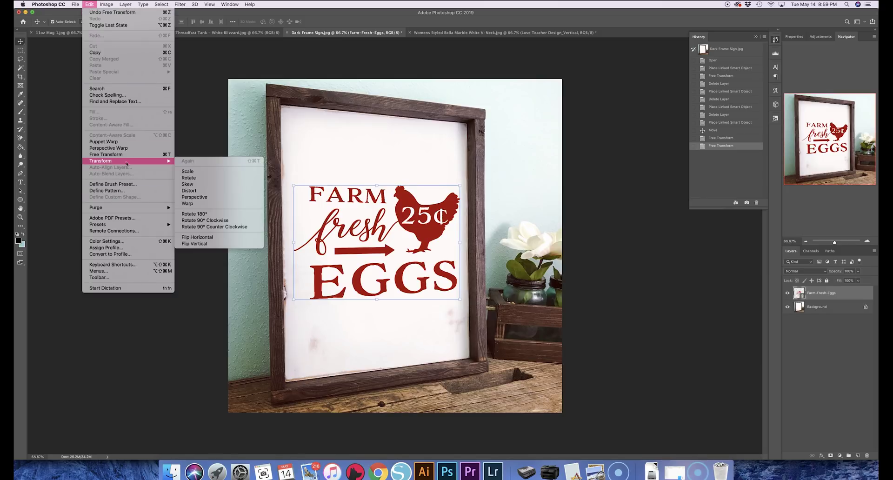
left_click(194, 197)
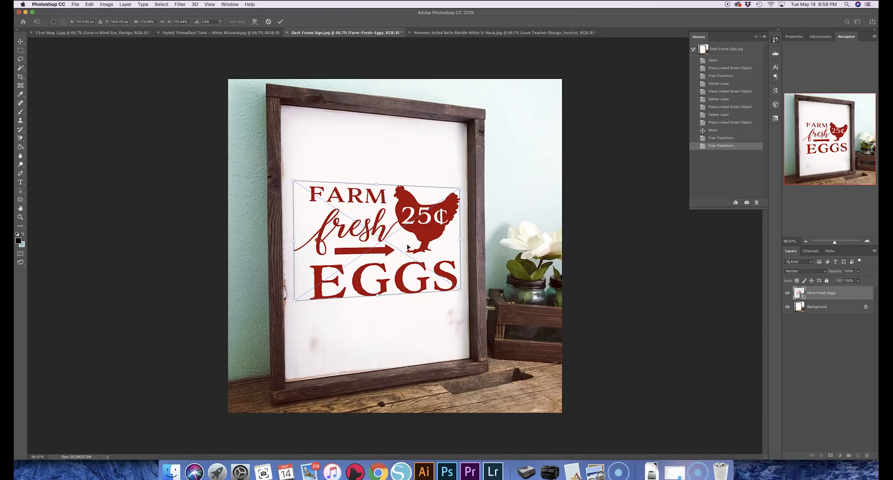
left_click_drag(423, 234, 421, 235)
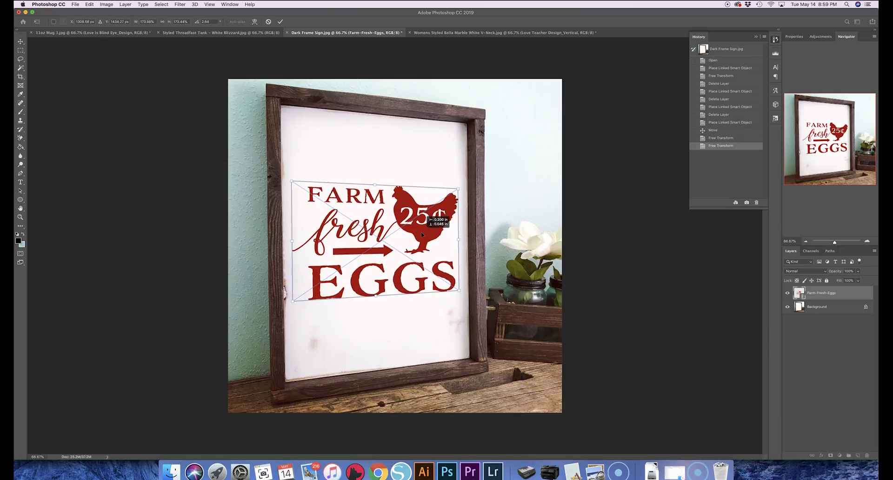
left_click(280, 21)
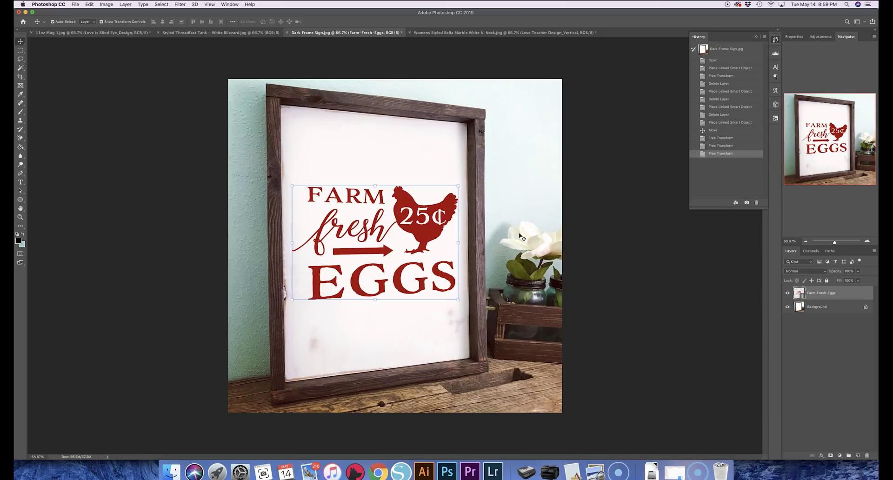
left_click(823, 305)
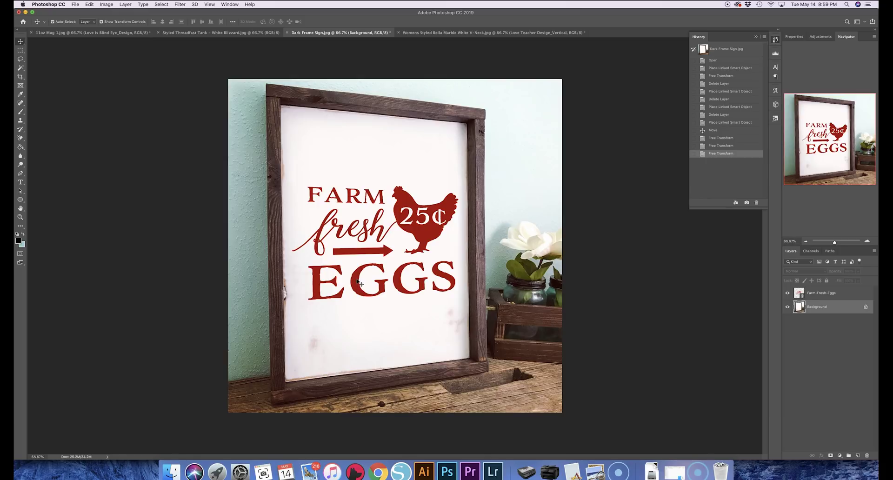
left_click_drag(424, 235, 418, 230)
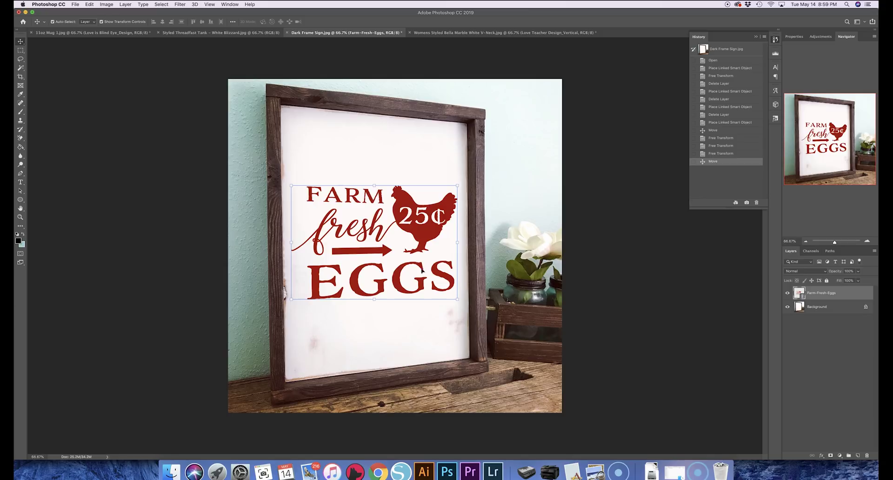
Delete the Farm-Fresh-Eggs layer from the Dark Frame Sign photo and collapse the edit history
left_click(36, 463)
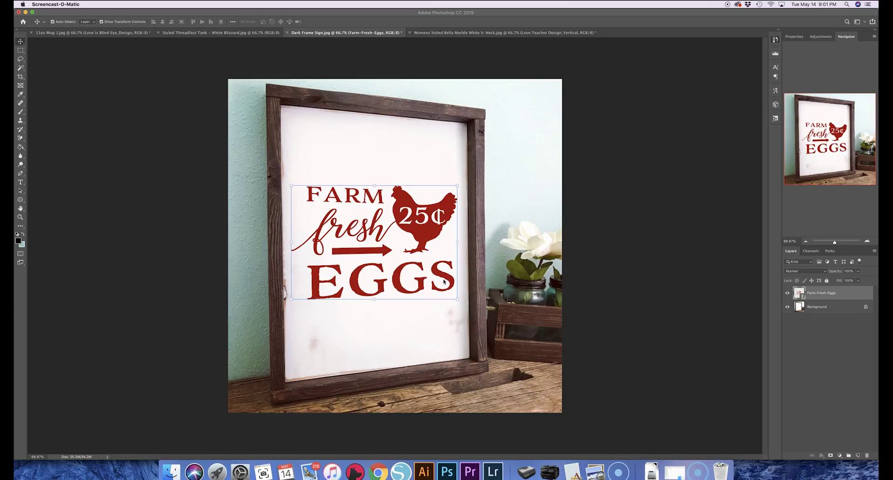
left_click(435, 232)
left_click_drag(812, 291, 867, 455)
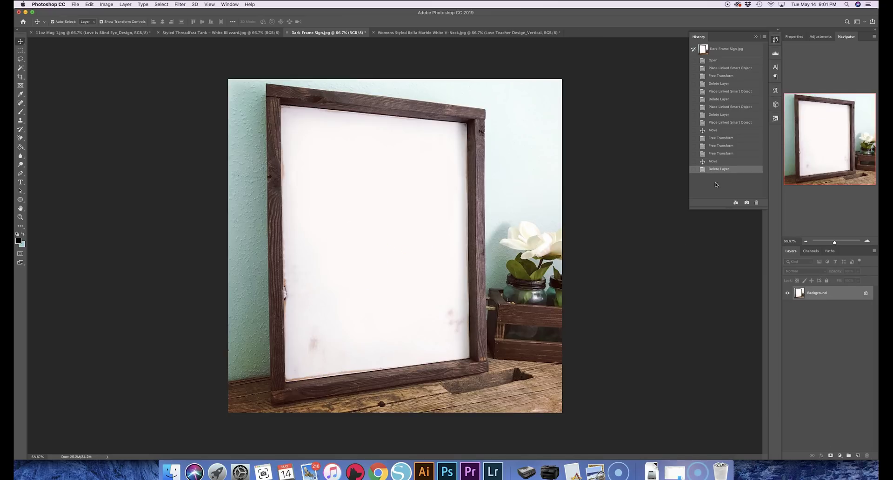
left_click(757, 36)
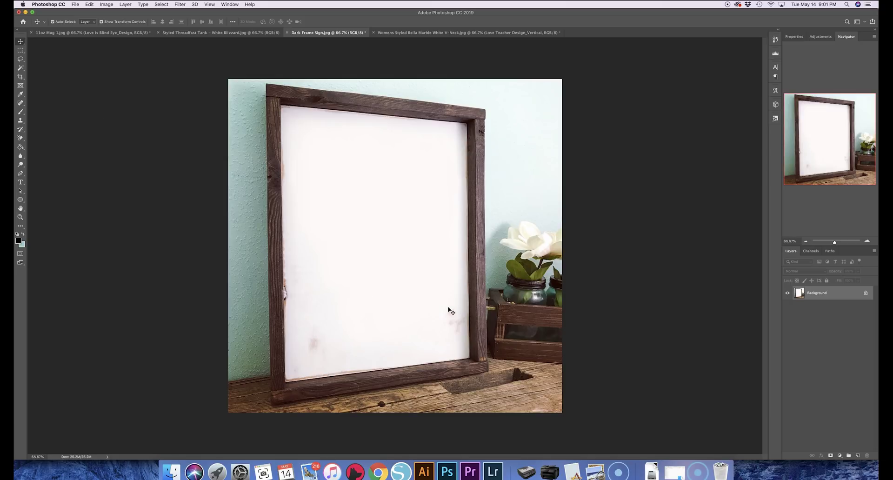
Add a new layer and draw a rectangular marquee selection about 23.3 x 33 in over the sign's white panel
left_click(858, 456)
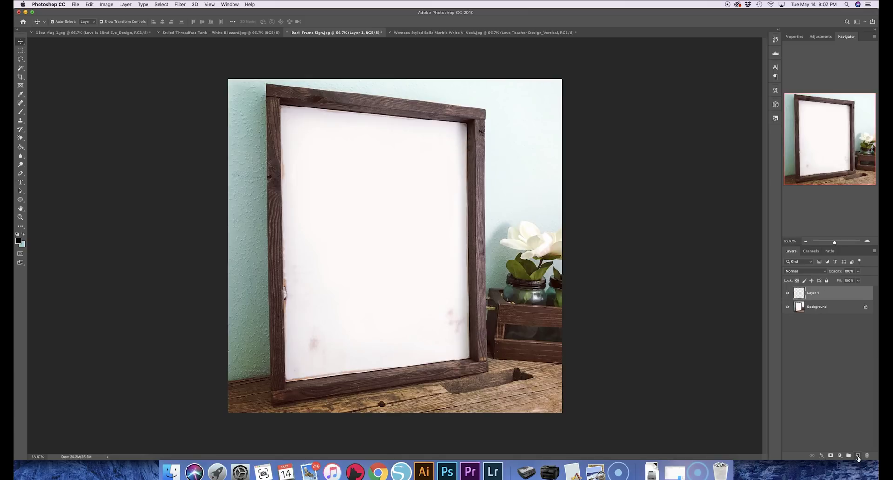
left_click(20, 51)
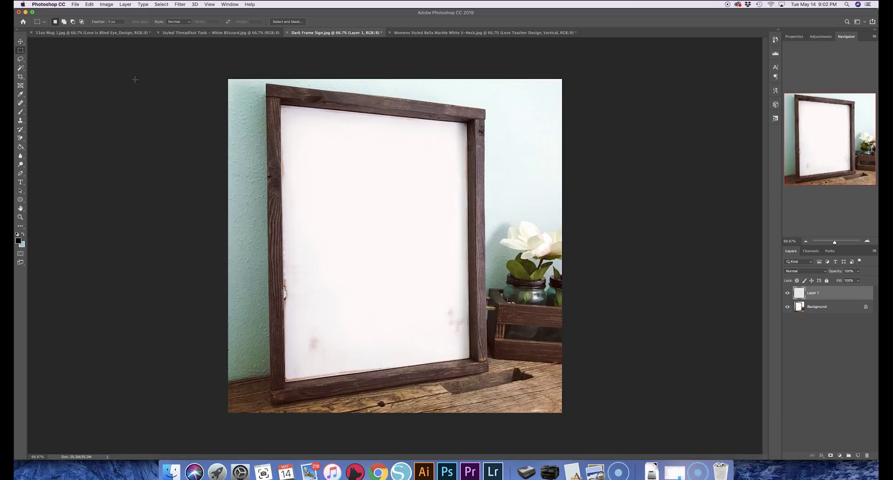
left_click_drag(281, 103, 471, 370)
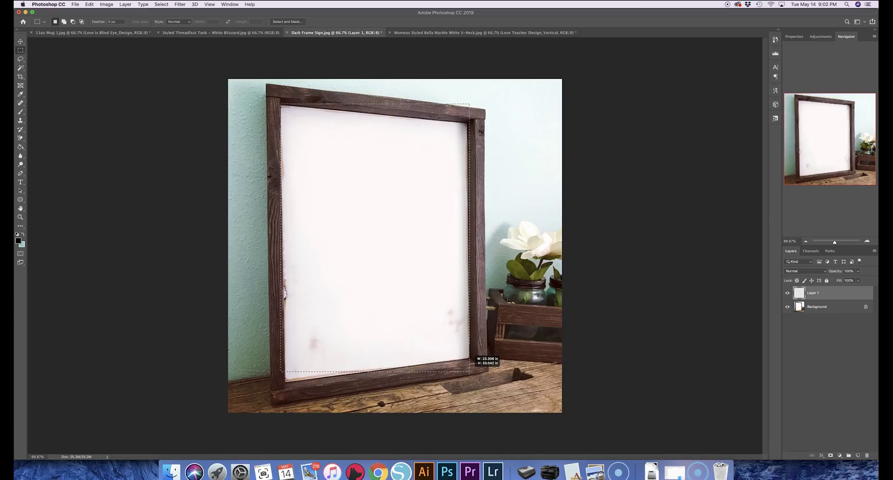
left_click_drag(471, 370, 469, 372)
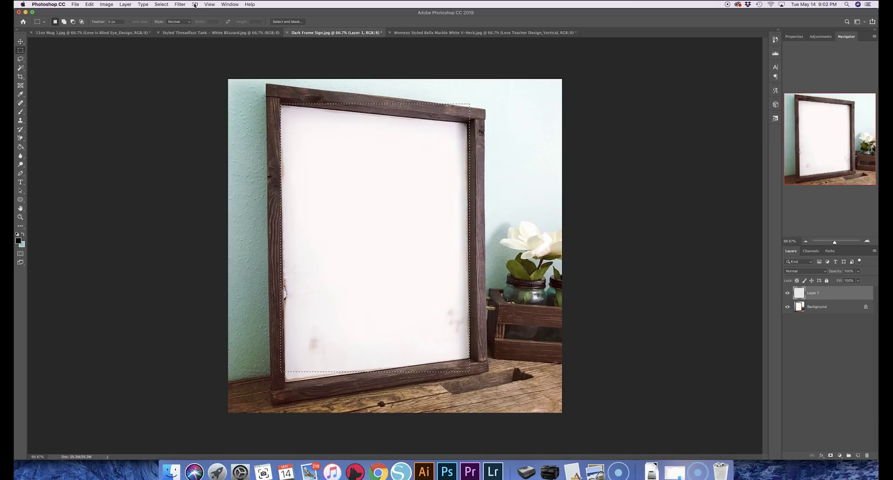
Fill the rectangular selection on Layer 1 with White in Normal mode at 100% opacity
left_click(77, 6)
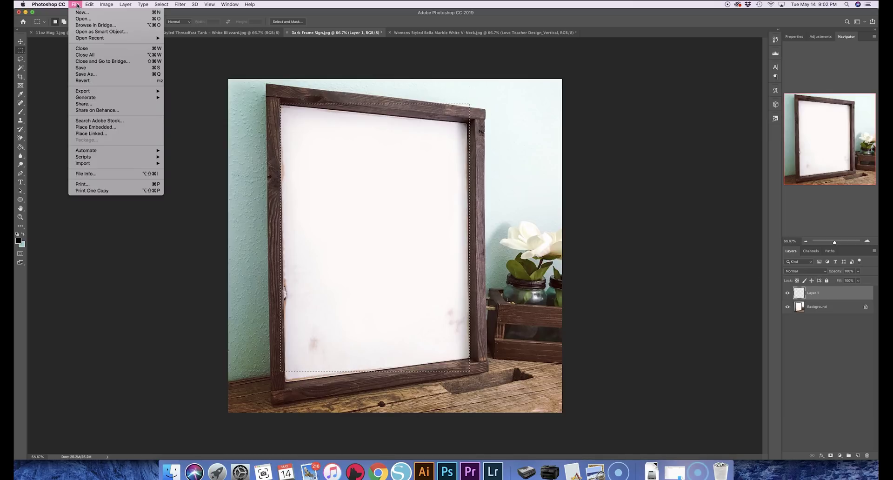
mouse_move(89, 4)
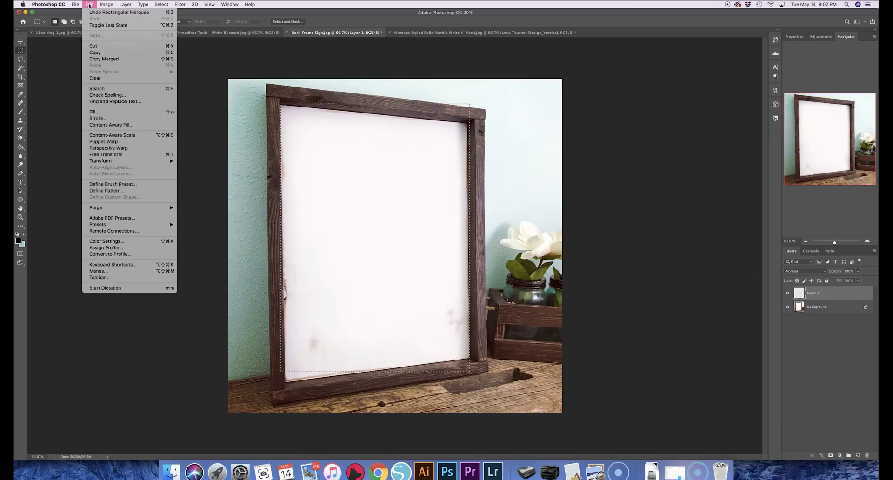
left_click(96, 113)
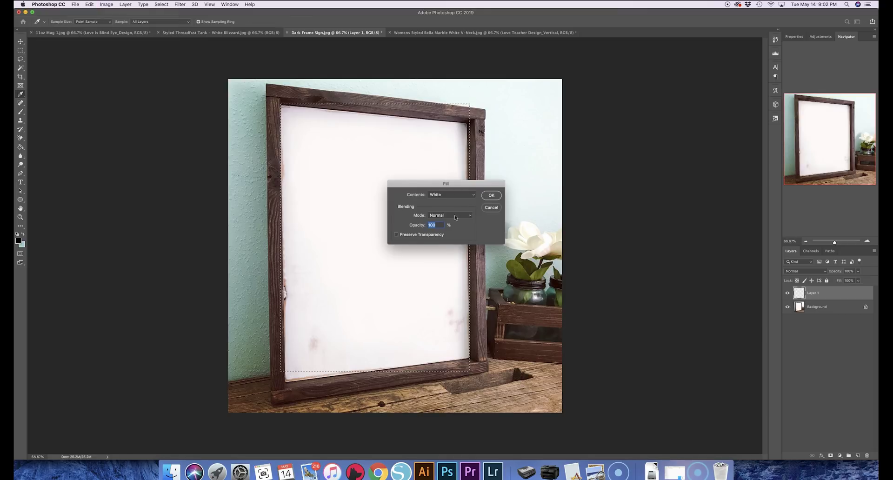
left_click(491, 196)
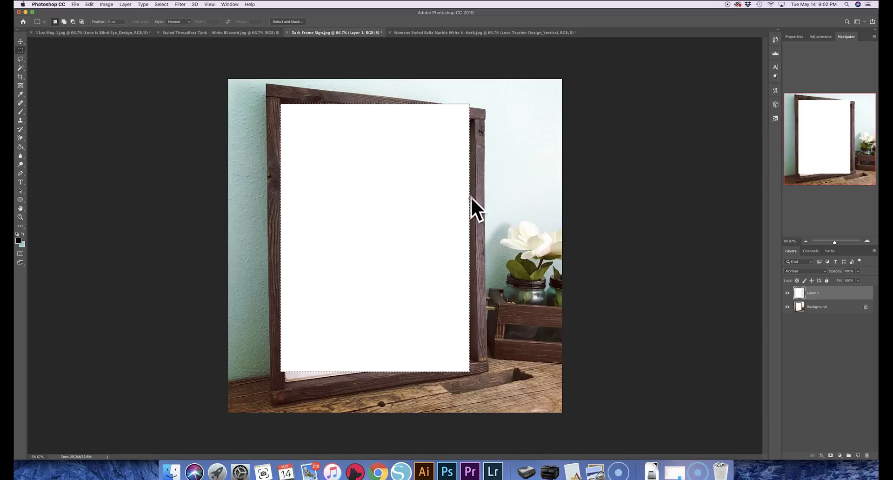
Convert the white-filled Layer 1 to a smart object and open its contents for editing
right_click(815, 295)
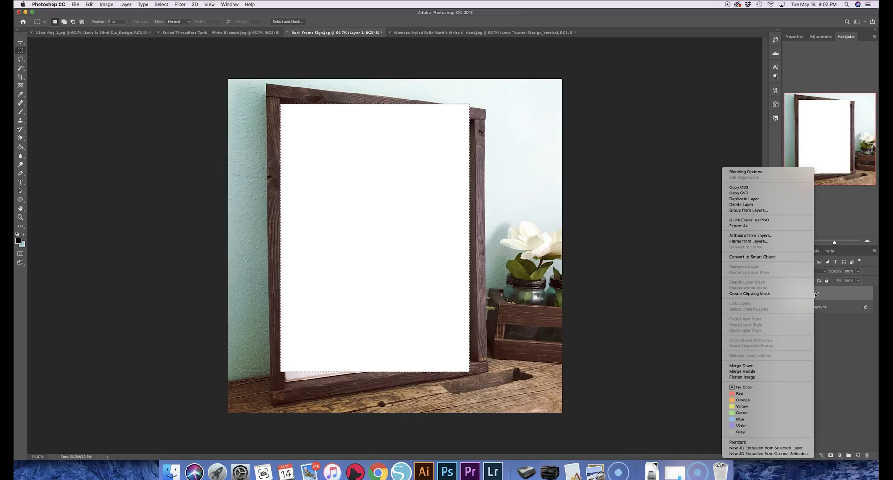
left_click(746, 257)
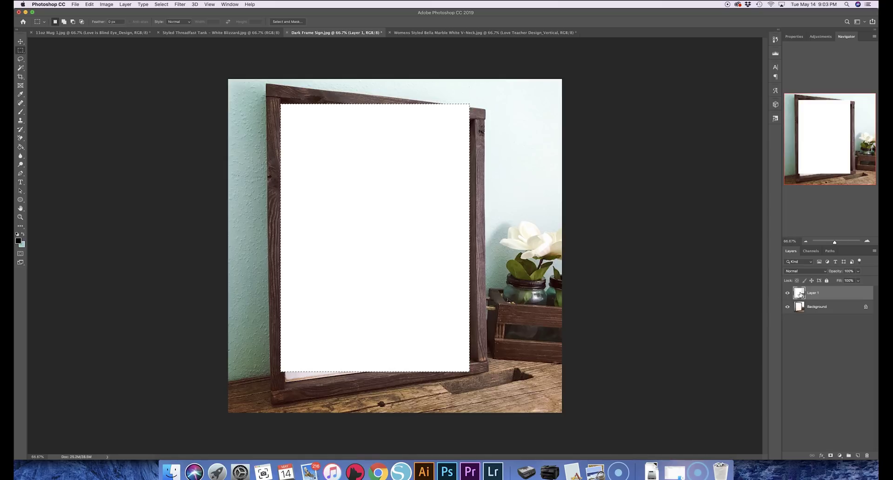
double_click(800, 293)
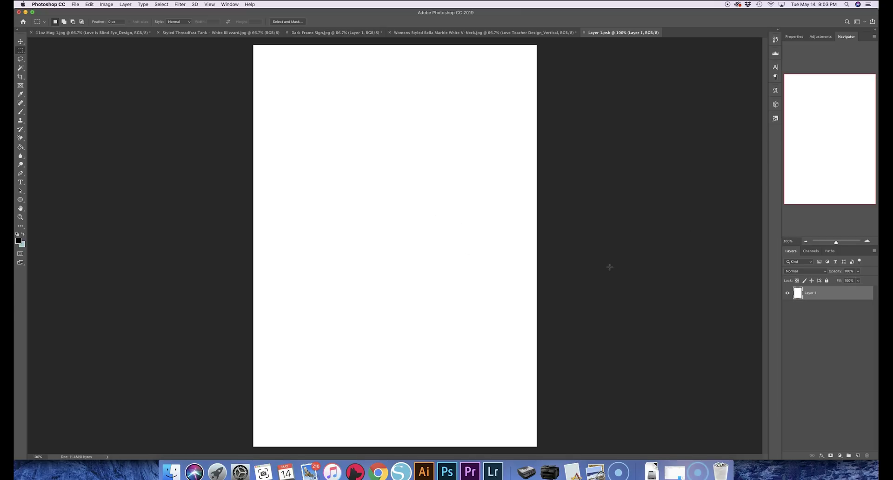
Move the Dark Frame Sign document beside Layer 1.psb, view the sign photo, and return to Layer 1.psb
left_click_drag(327, 32, 515, 35)
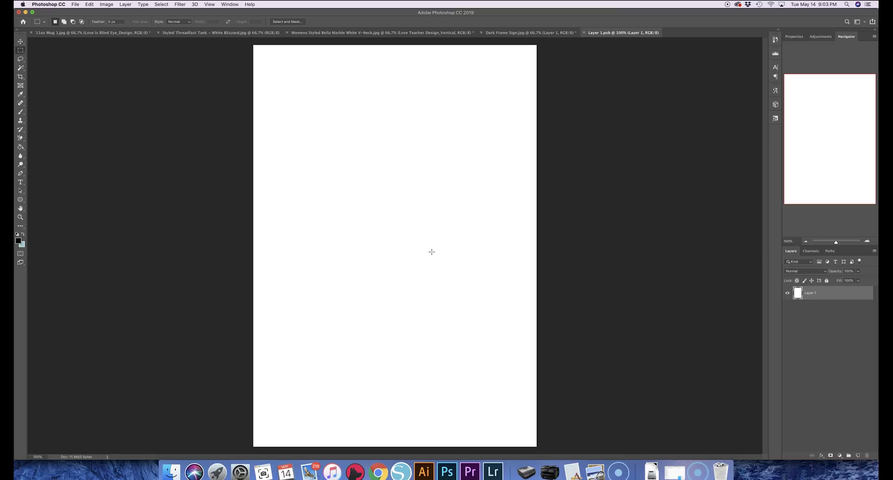
left_click(530, 33)
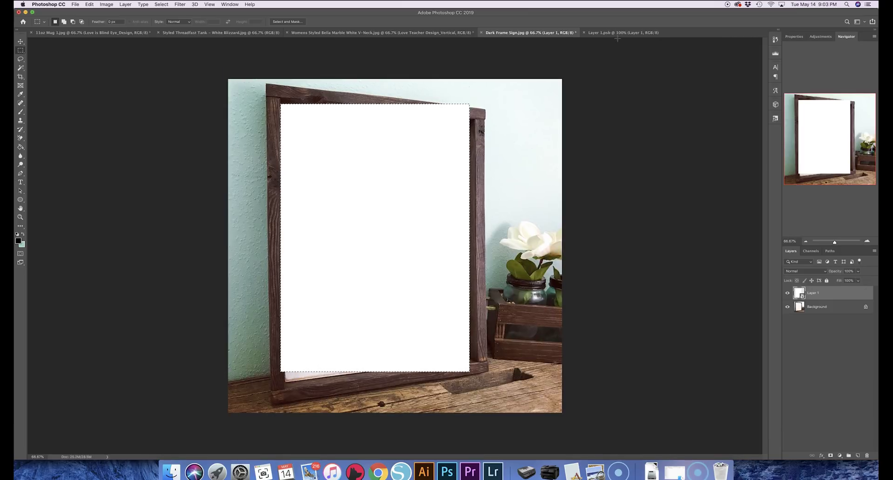
left_click(621, 32)
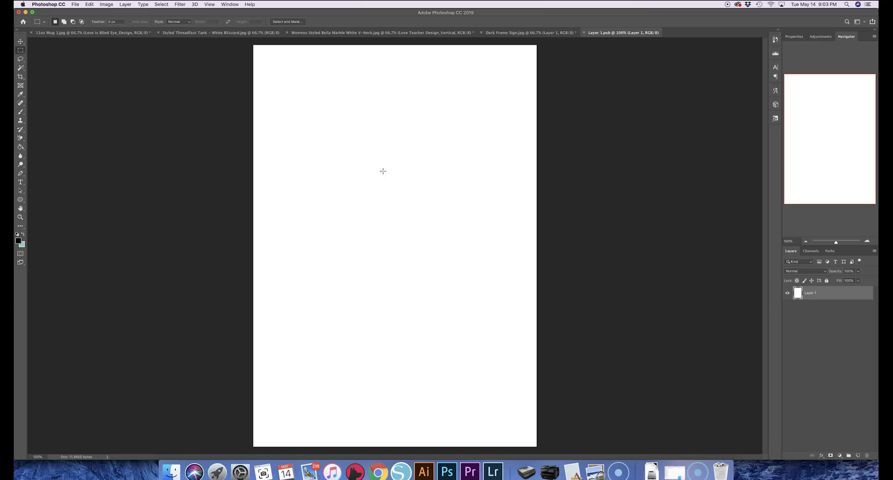
Place the Farm-Fresh-Eggs design as a linked file in Layer 1.psb and enlarge it to about 175% across the white canvas
left_click(76, 4)
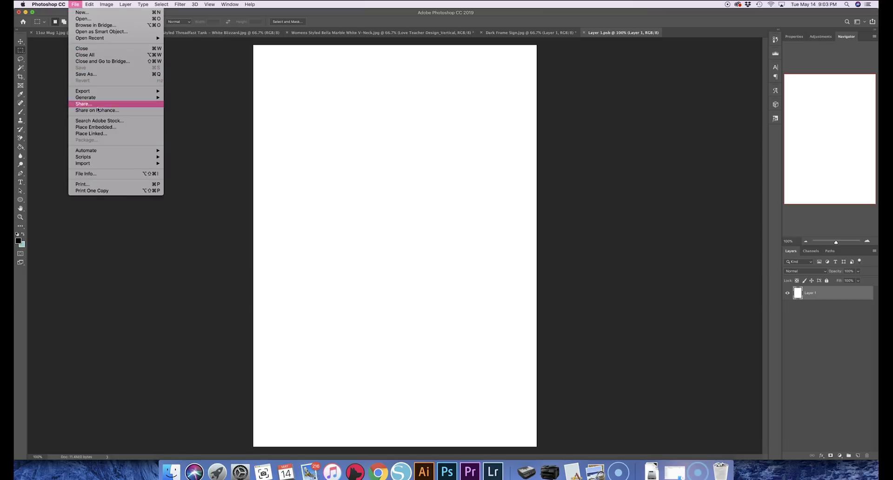
left_click(91, 134)
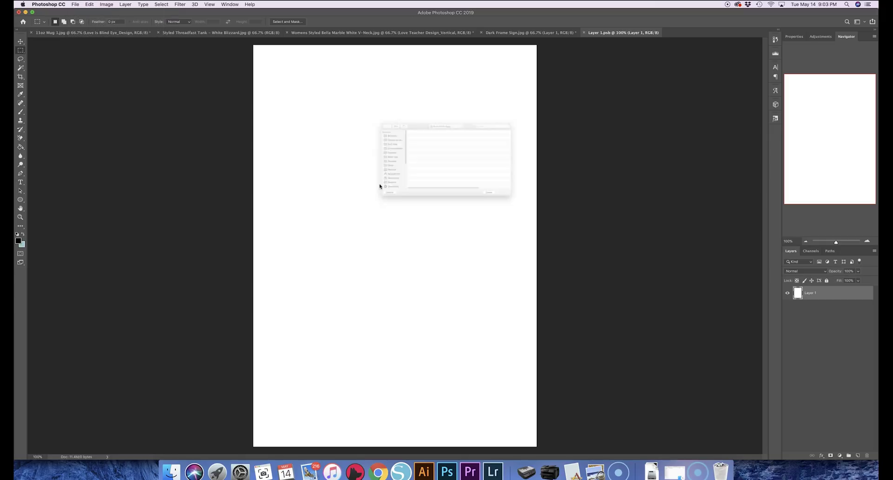
double_click(410, 129)
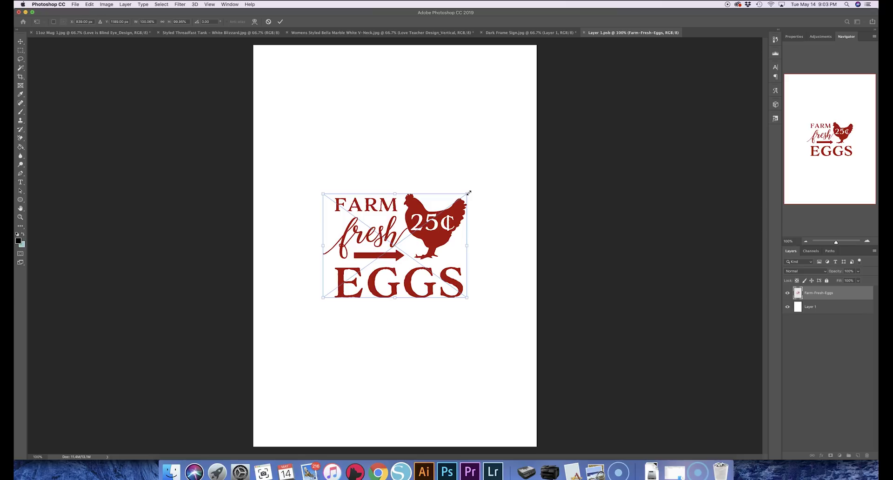
left_click_drag(469, 192, 522, 153)
left_click_drag(471, 231, 477, 231)
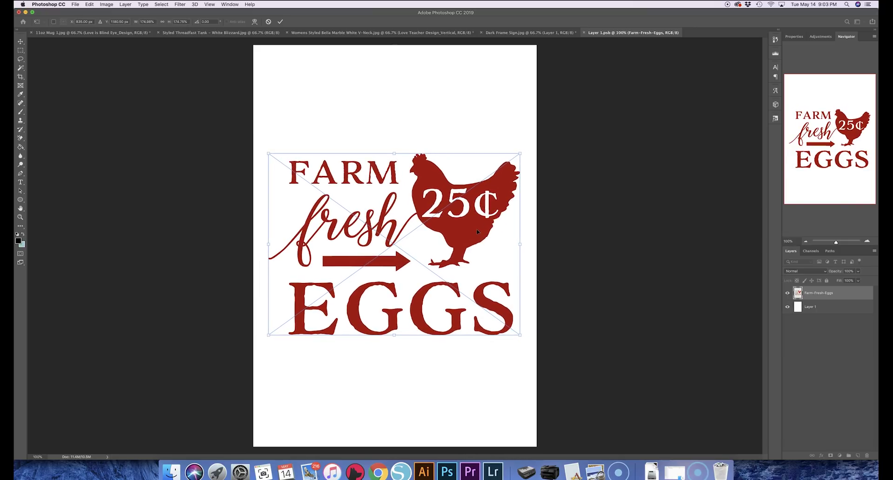
left_click(280, 22)
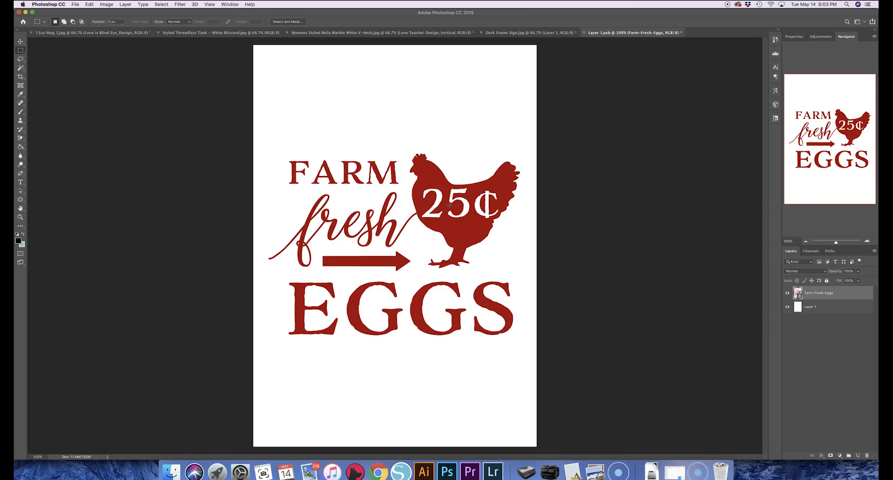
Save the Layer 1.psb contents and return to the Dark Frame Sign photo
left_click(80, 7)
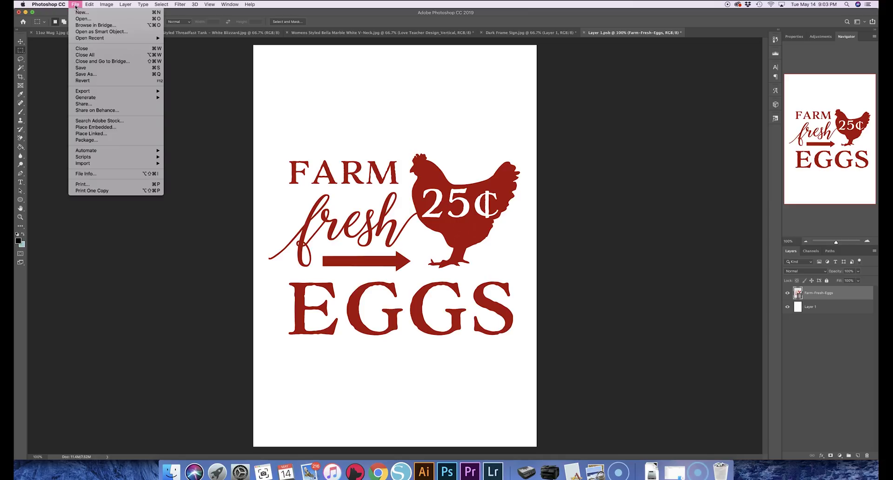
left_click(83, 69)
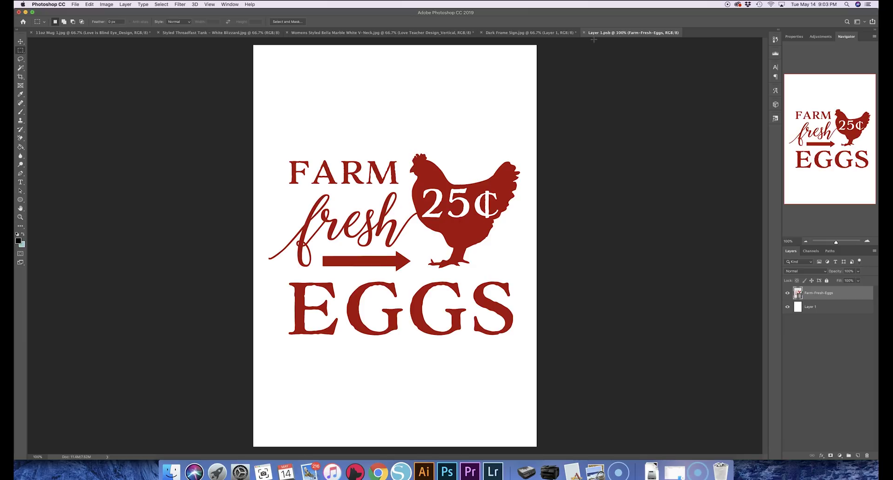
left_click(544, 33)
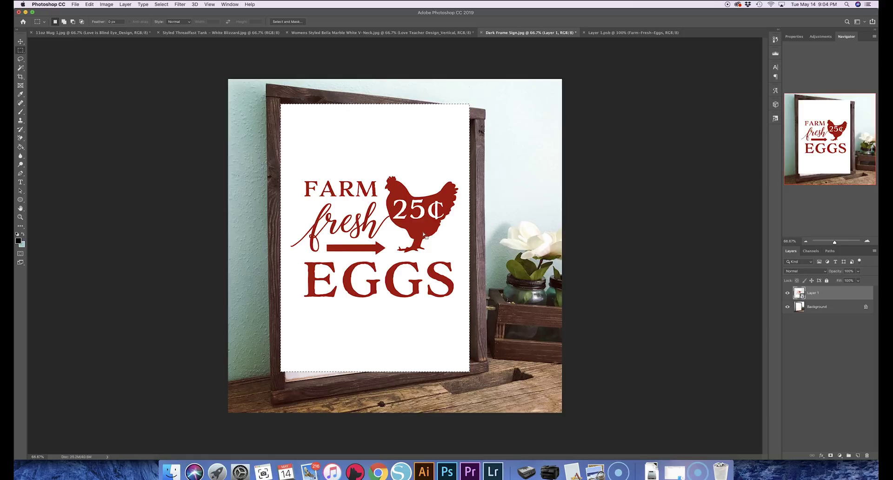
Deselect the marquee, rotate Layer 1 about 1.1° counterclockwise, and shift it slightly down and right over the sign
key("v")
left_click(161, 5)
left_click(168, 20)
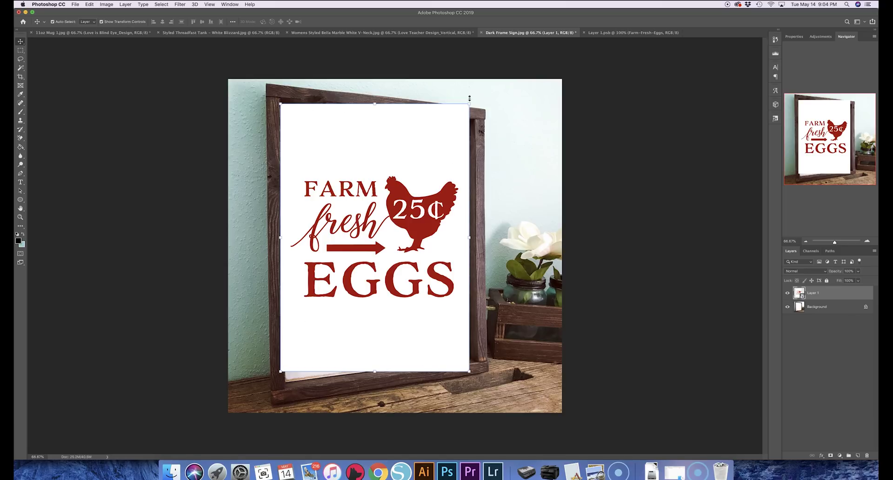
left_click_drag(469, 98, 468, 98)
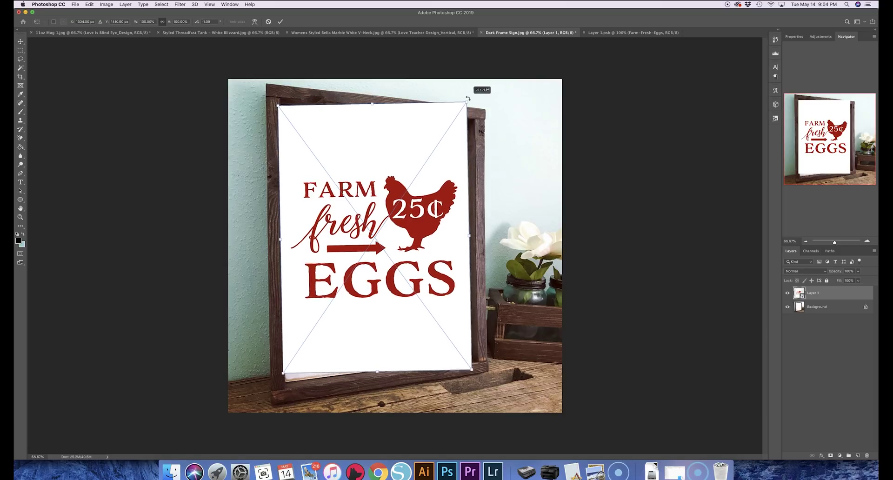
left_click_drag(462, 139, 465, 147)
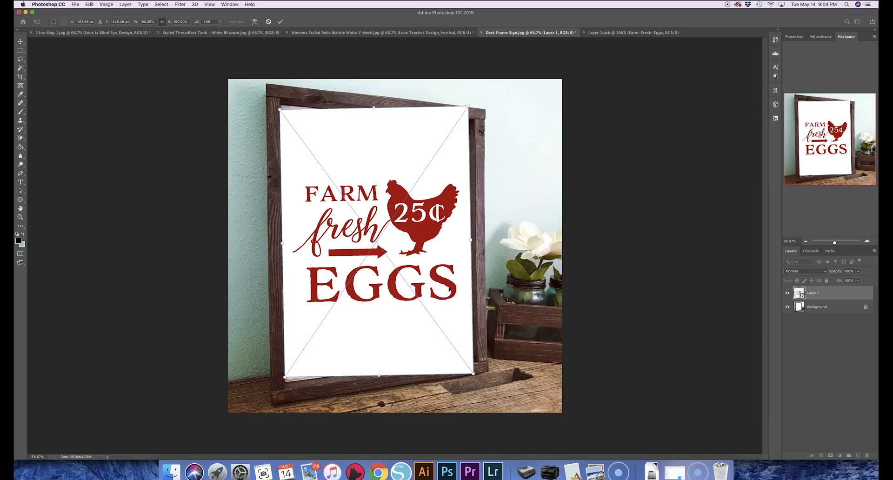
Lower Layer 1's opacity to 74% and apply a Perspective transform that shortens its right edge to follow the frame
left_click(858, 274)
left_click_drag(859, 279, 851, 282)
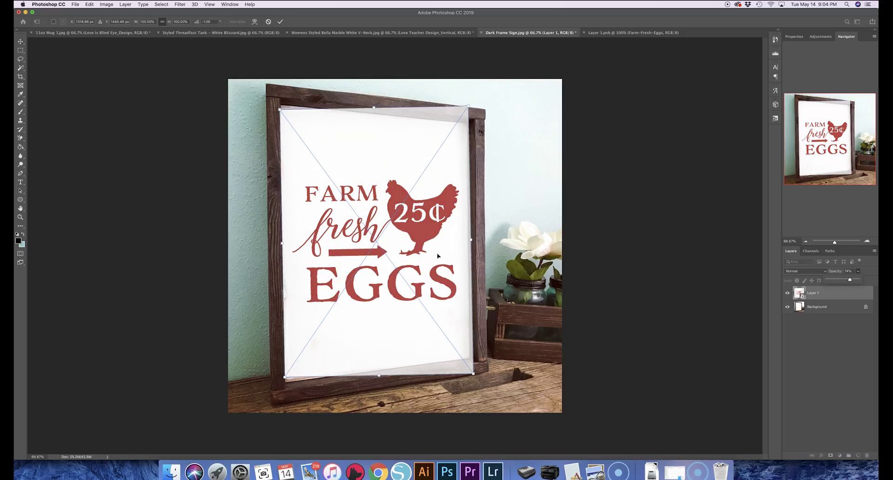
left_click(89, 5)
mouse_move(105, 163)
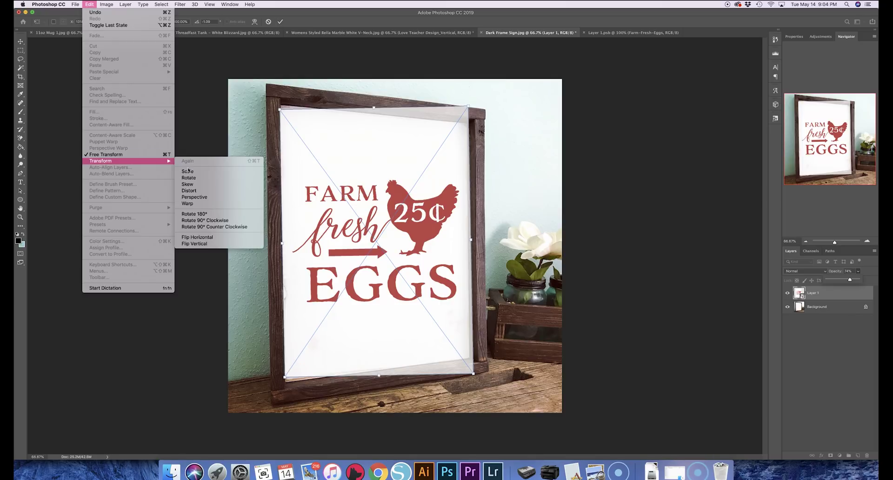
left_click(194, 197)
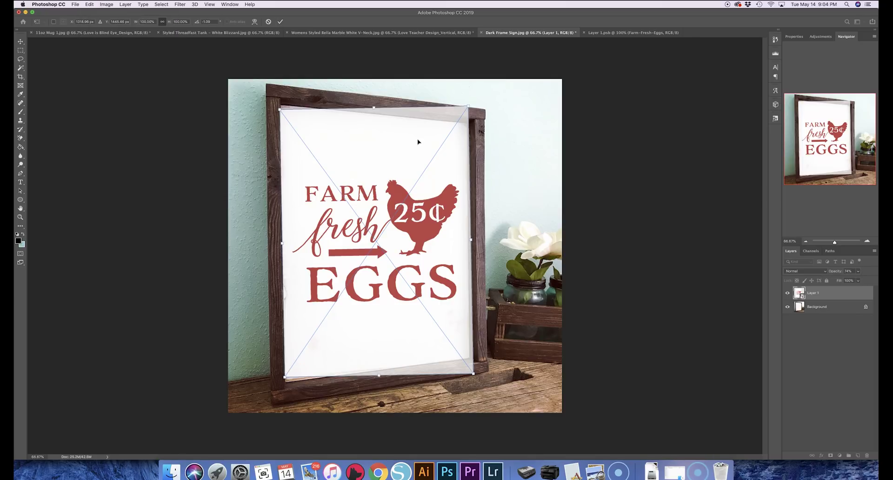
left_click_drag(469, 108, 468, 130)
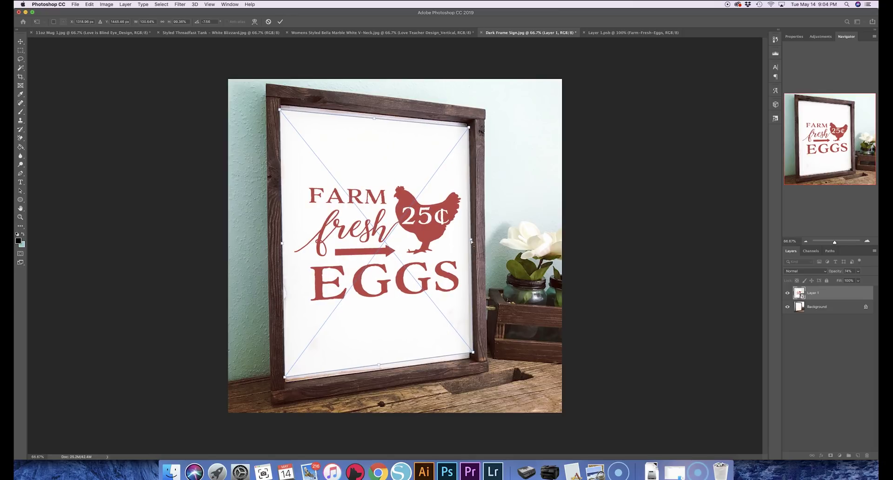
left_click(281, 21)
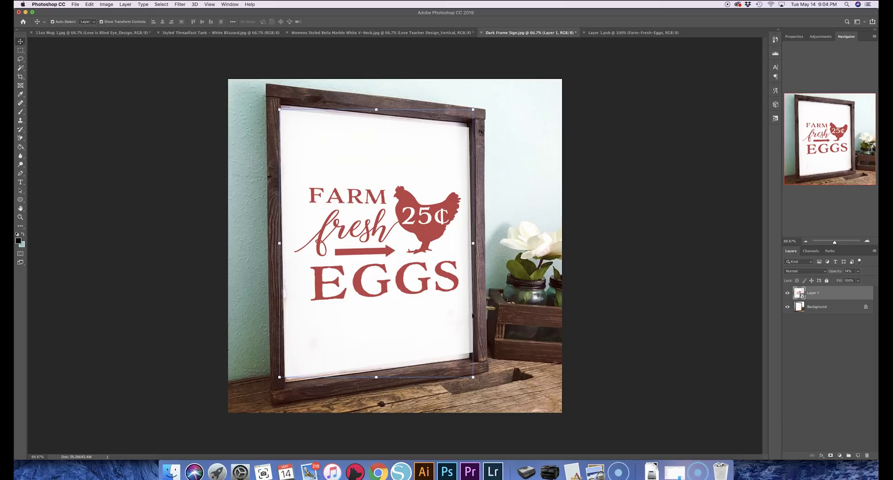
Scale Layer 1 down slightly, nudge it inside the frame, and apply the transform
left_click(474, 376)
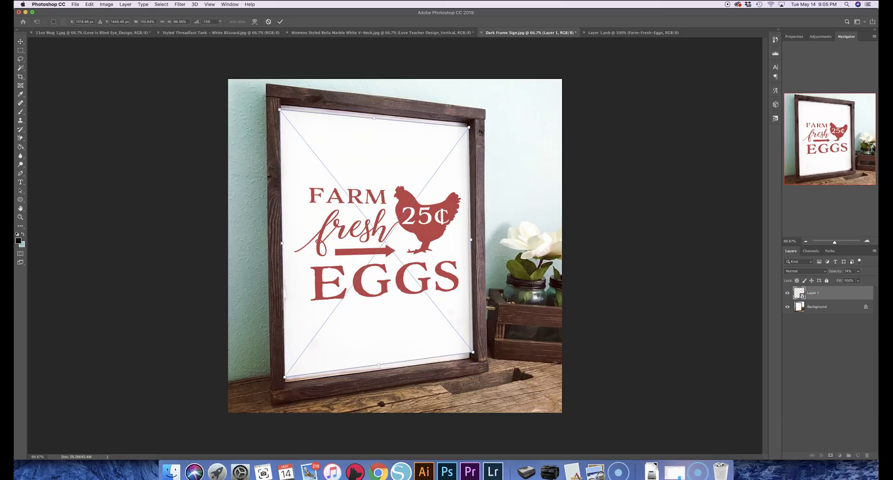
left_click_drag(474, 353, 471, 349)
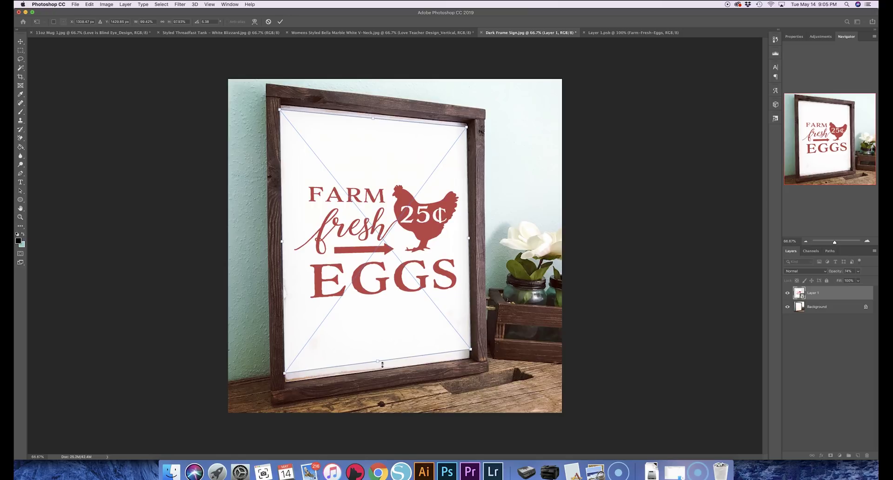
left_click_drag(284, 372, 285, 372)
left_click_drag(370, 331, 371, 331)
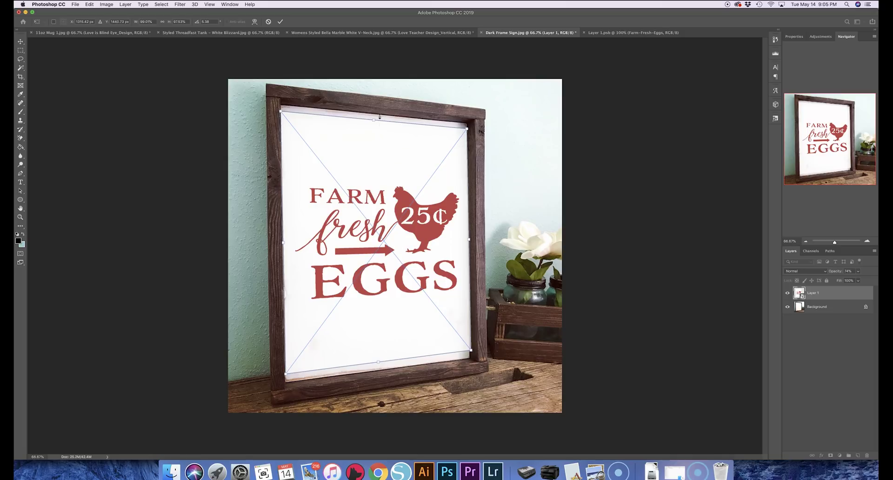
key("Return")
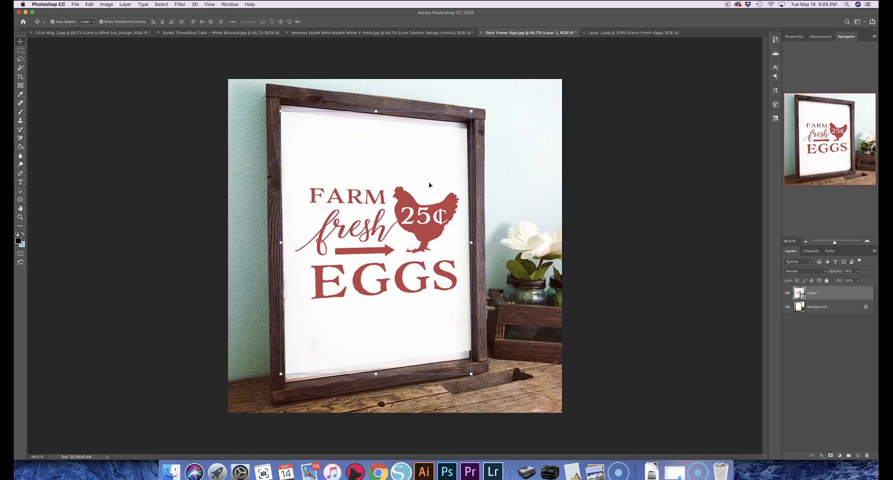
key("super+h")
key("super+h")
key("super+h")
key("super+h")
Try to skew Layer 1 by pulling its four corners onto the inner corners of the frame
left_click(89, 4)
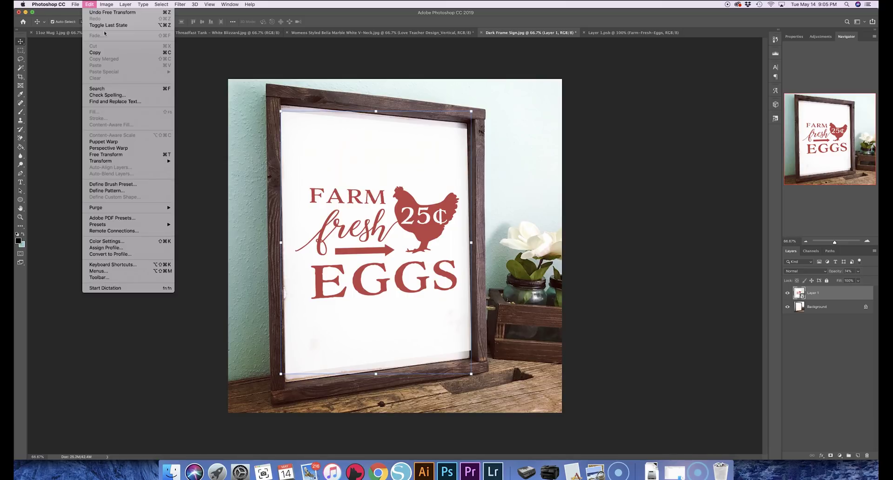
mouse_move(123, 162)
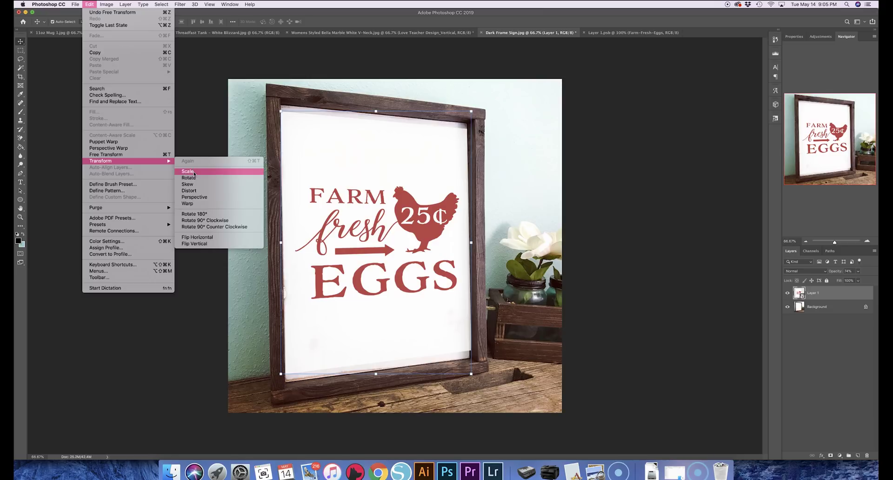
left_click(188, 184)
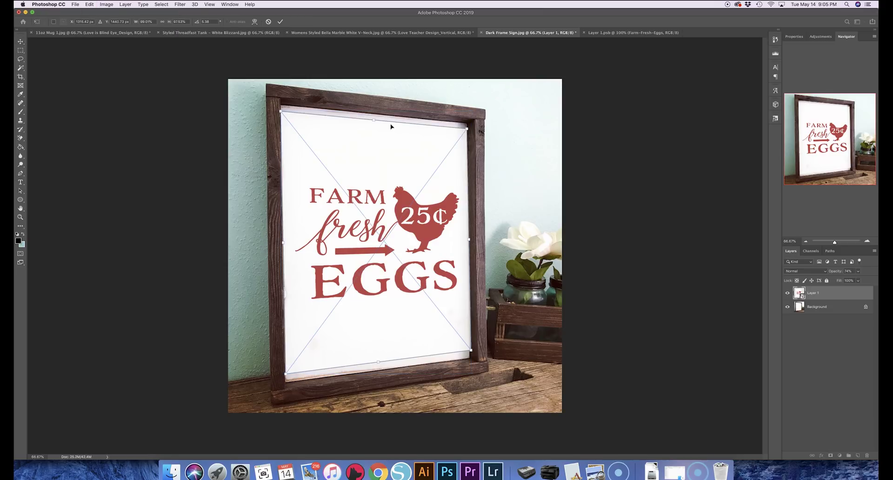
left_click_drag(376, 111, 375, 117)
left_click_drag(280, 111, 281, 106)
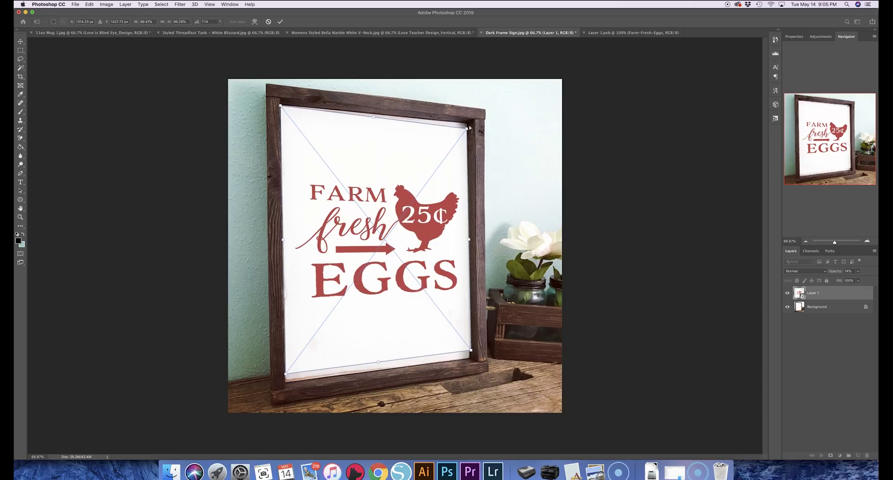
left_click_drag(467, 129, 467, 124)
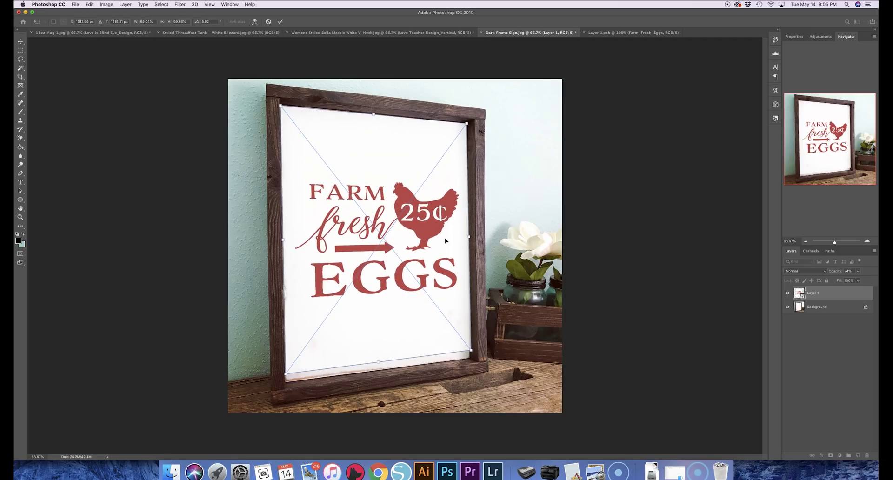
left_click_drag(471, 350, 471, 360)
left_click_drag(285, 374, 286, 383)
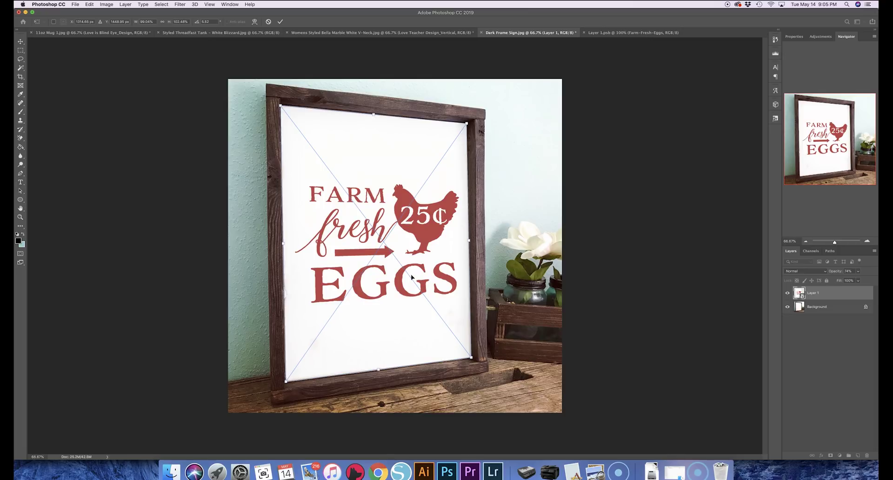
left_click(280, 21)
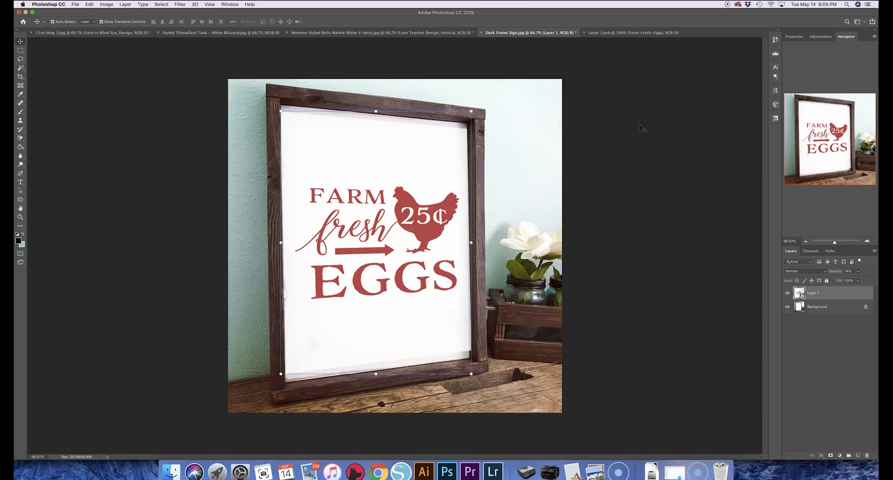
Hide the white Layer 1 background in the smart object's Layer 1.psb document and save it
left_click(624, 34)
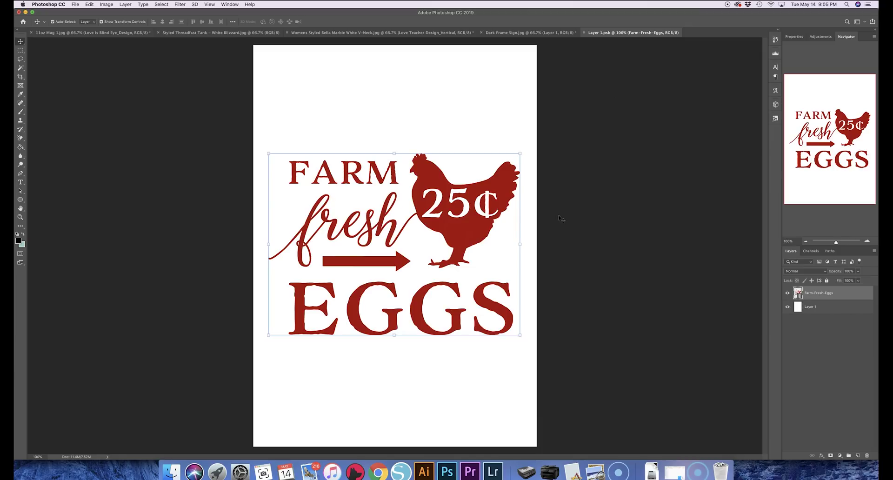
left_click(787, 307)
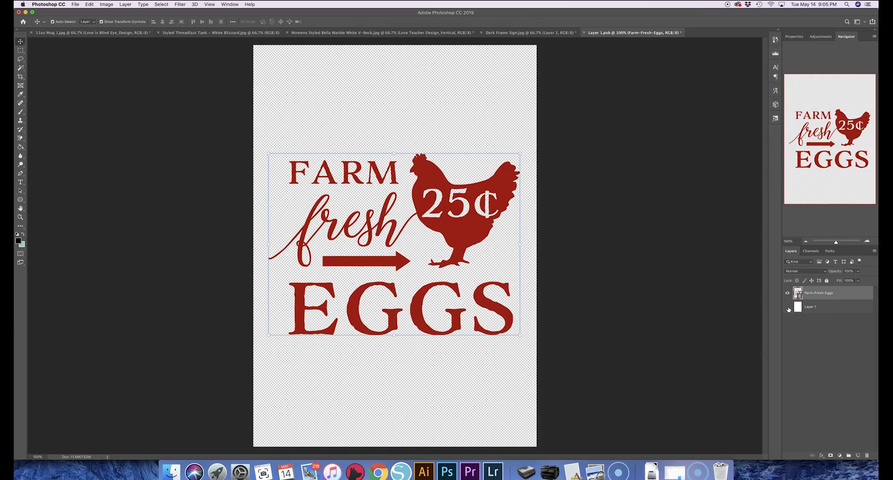
key("super+s")
Return to the Dark Frame Sign document, raise Layer 1's opacity to 100%, and deselect the layer
left_click(502, 33)
left_click(858, 271)
left_click_drag(858, 280, 868, 282)
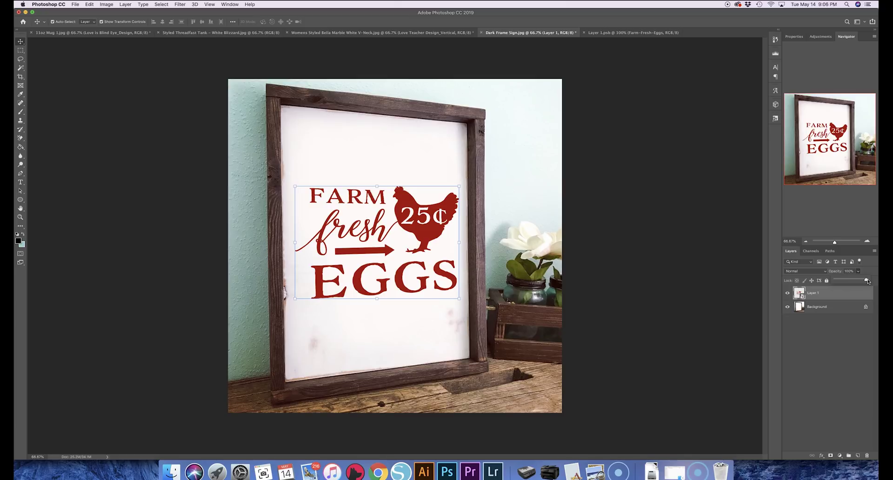
left_click(691, 305)
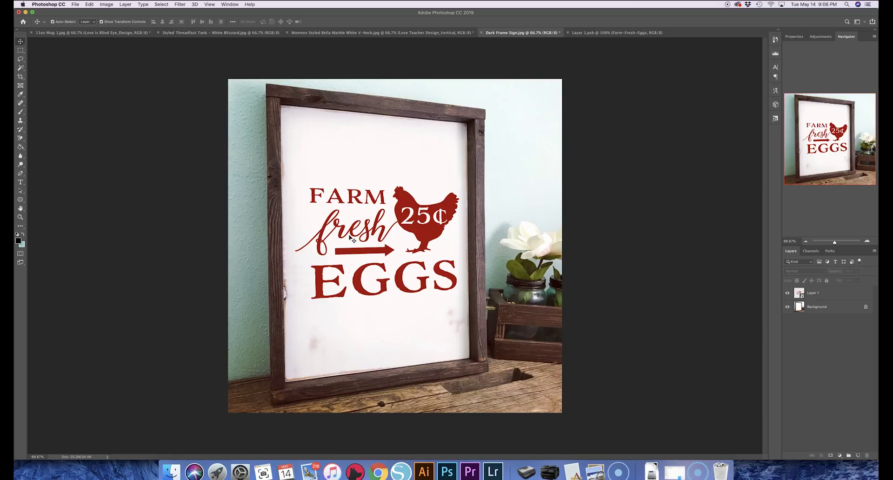
In the smart object's document, hide the Farm-Fresh-Eggs layer and place Approach-With-Curiosity.png as a linked file
left_click(787, 294)
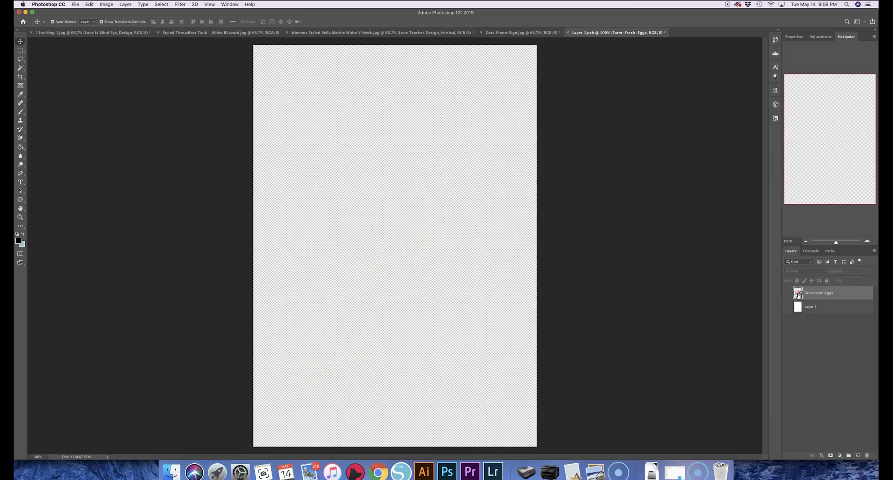
left_click(74, 5)
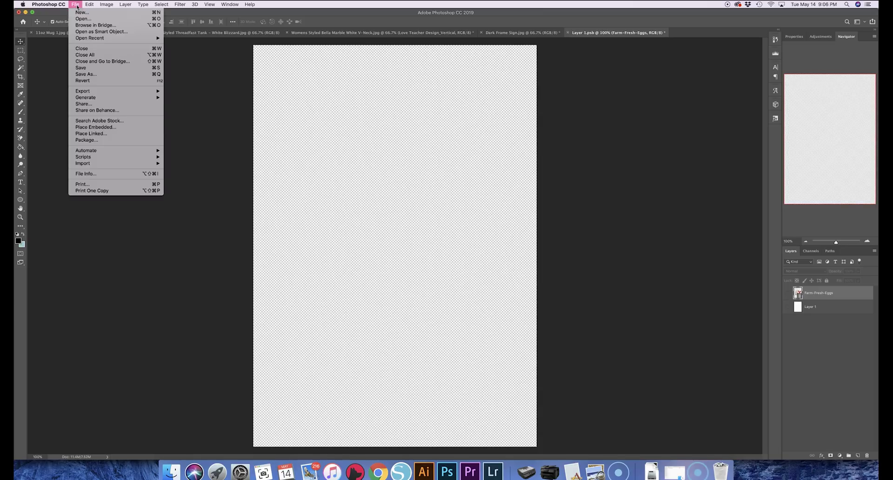
left_click(92, 133)
left_click(335, 119)
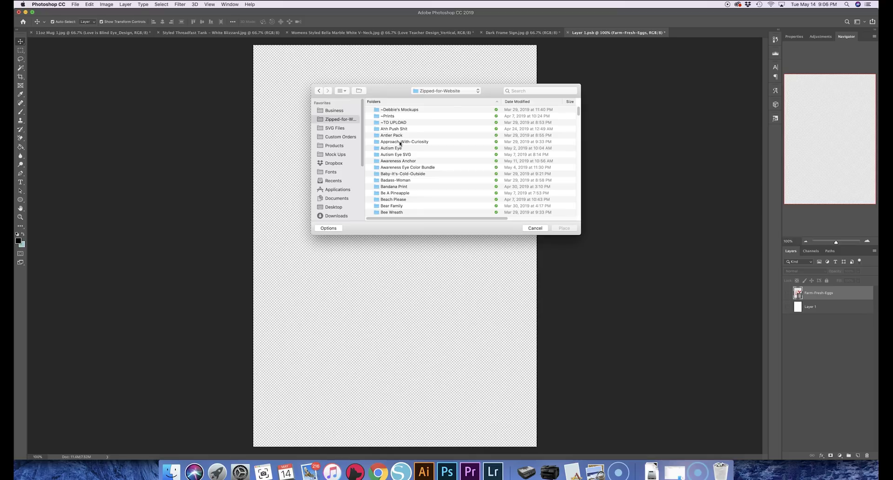
double_click(400, 141)
double_click(399, 110)
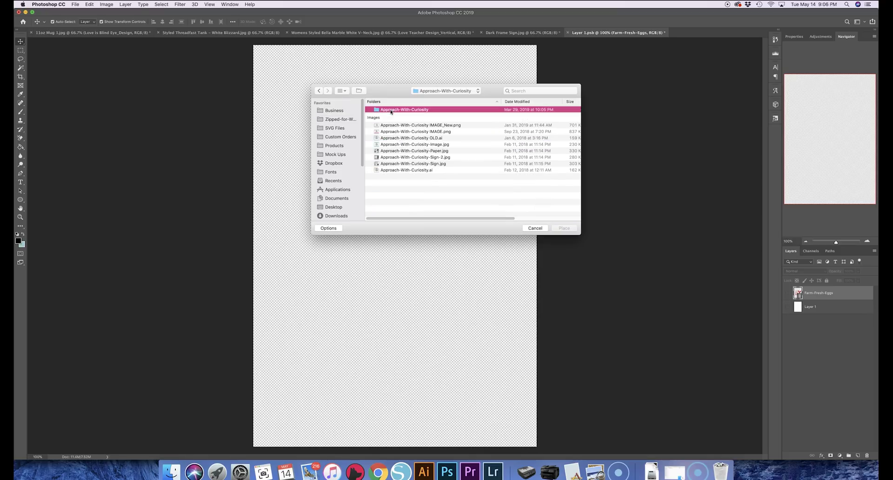
left_click(420, 125)
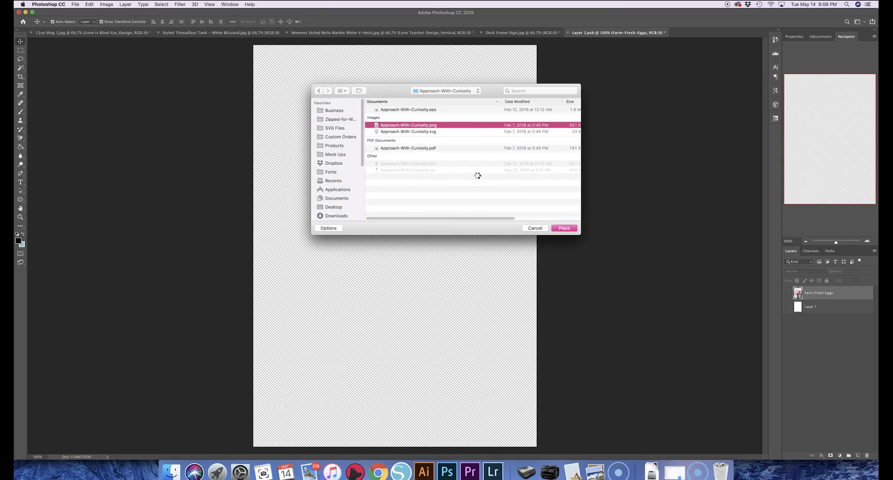
left_click(280, 22)
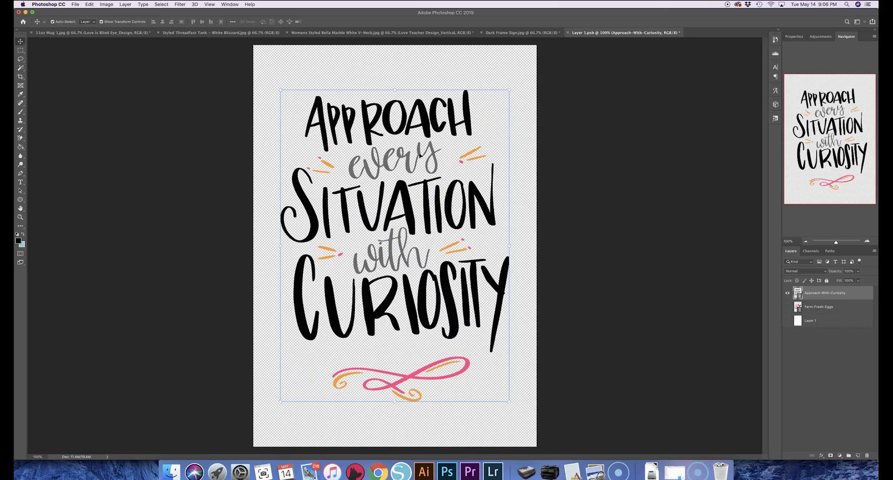
Save the smart object's contents and set Layer 1's blend mode to Multiply in the Dark Frame Sign document
key("super+s")
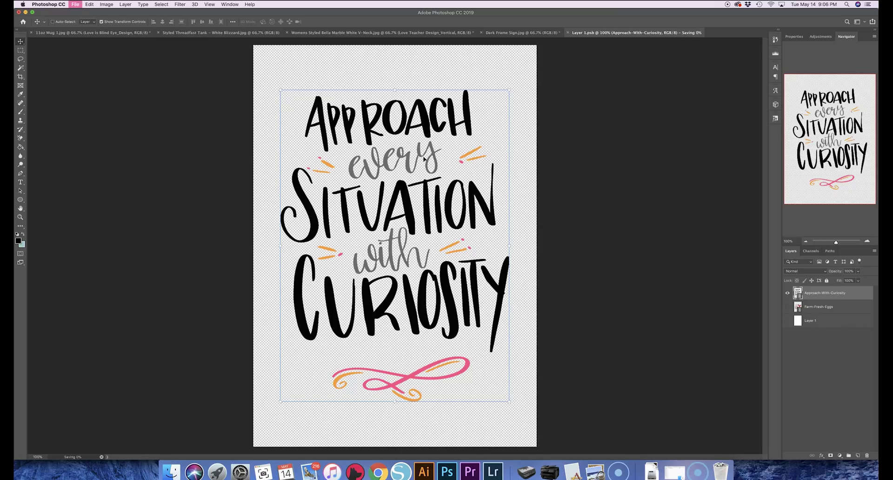
left_click(496, 33)
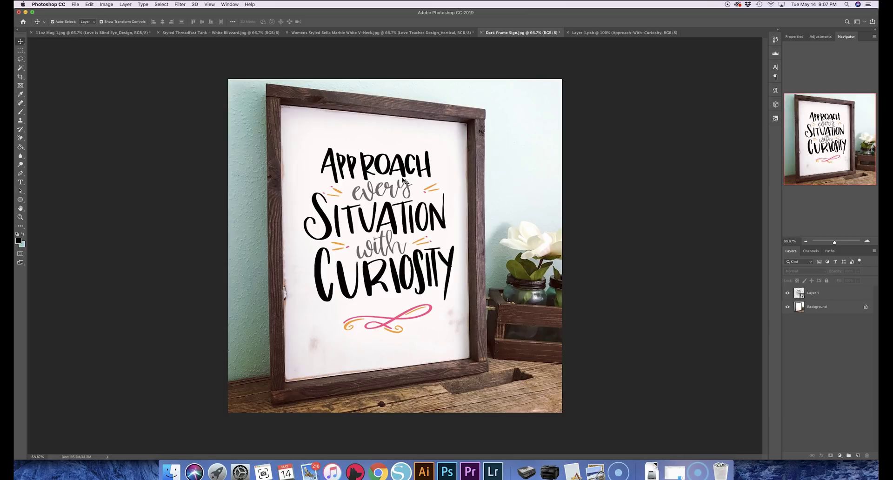
left_click(390, 226)
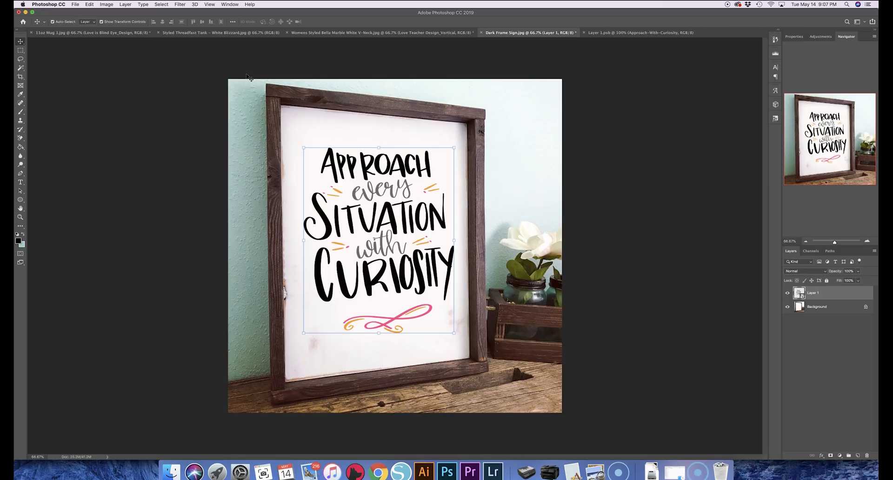
left_click(818, 272)
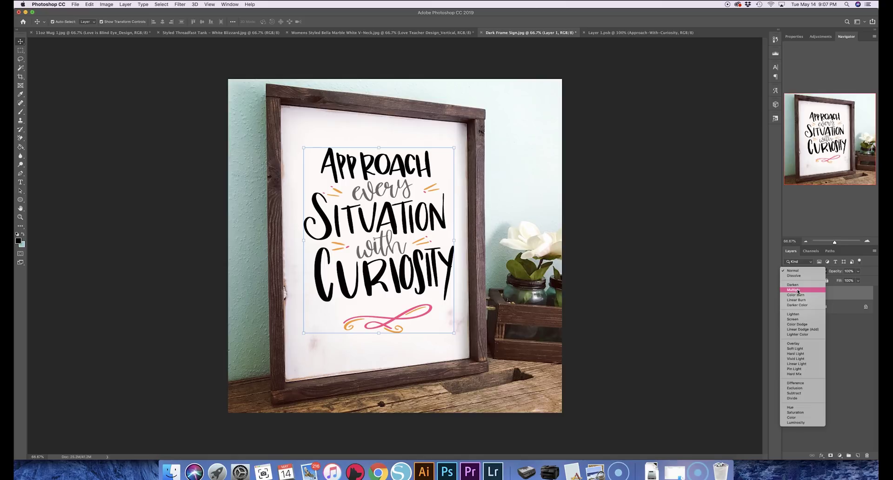
left_click(798, 292)
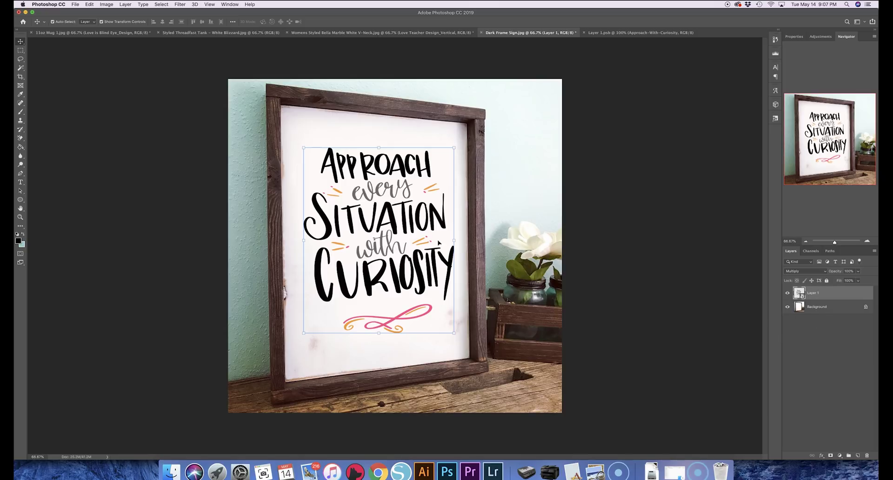
Try moving the Multiply-blended design off the sign and over the flowers, and undo the move
left_click_drag(439, 243, 618, 247)
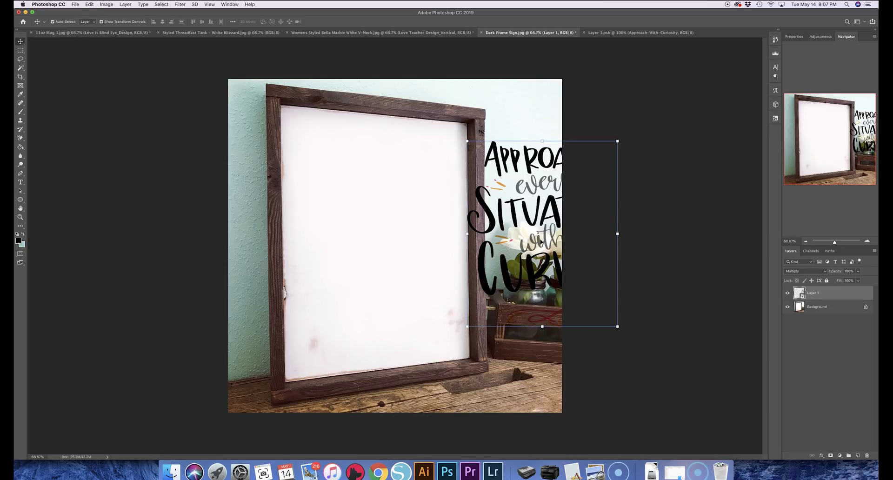
key("super+z")
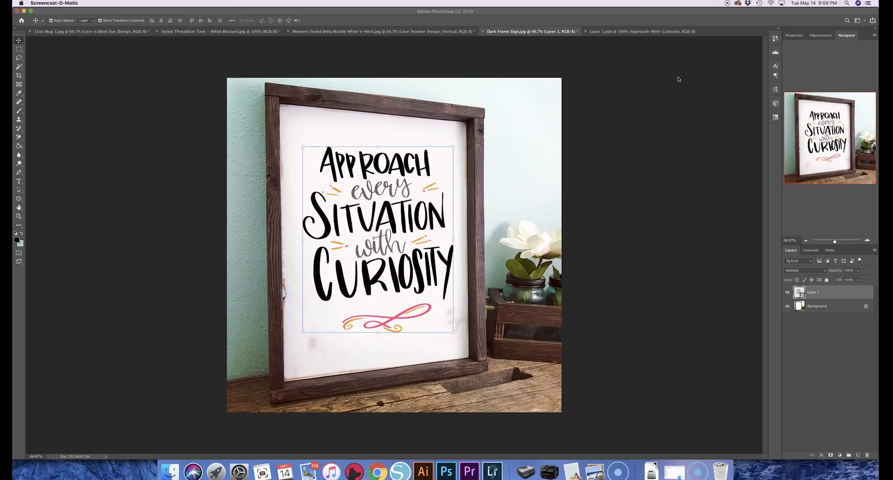
Switch to the smart object's Layer 1.psb document and close it
left_click(610, 32)
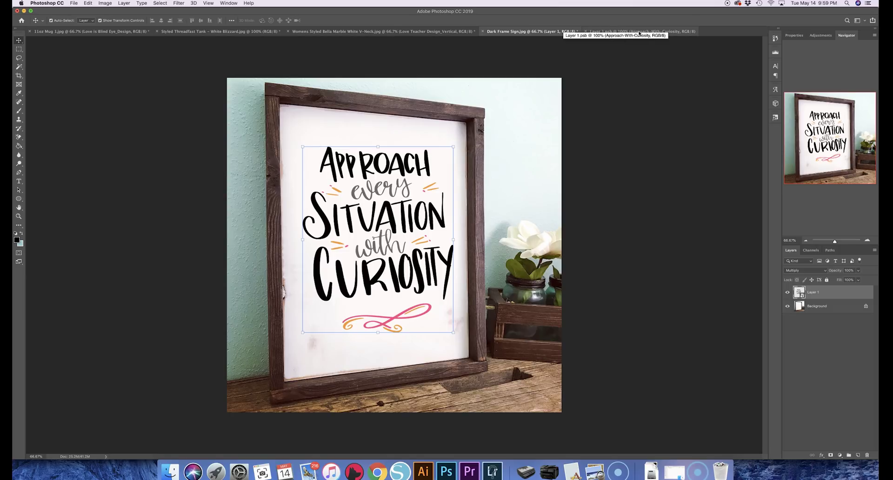
left_click(607, 32)
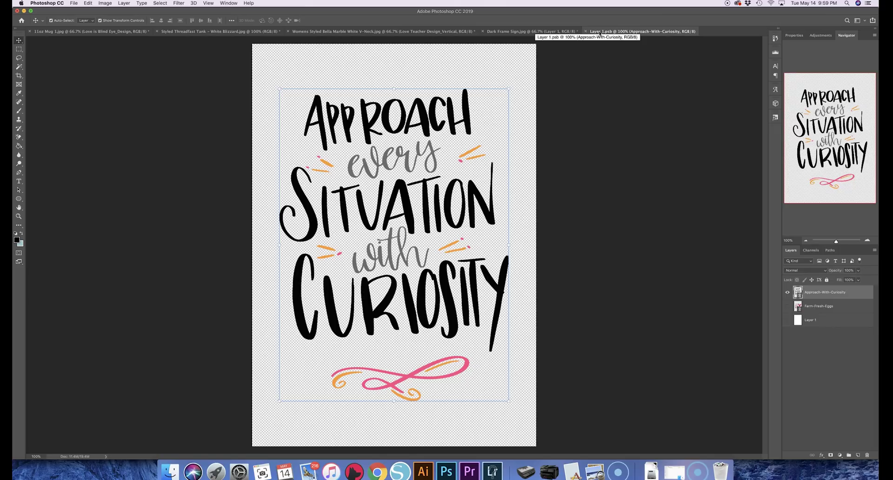
left_click(586, 31)
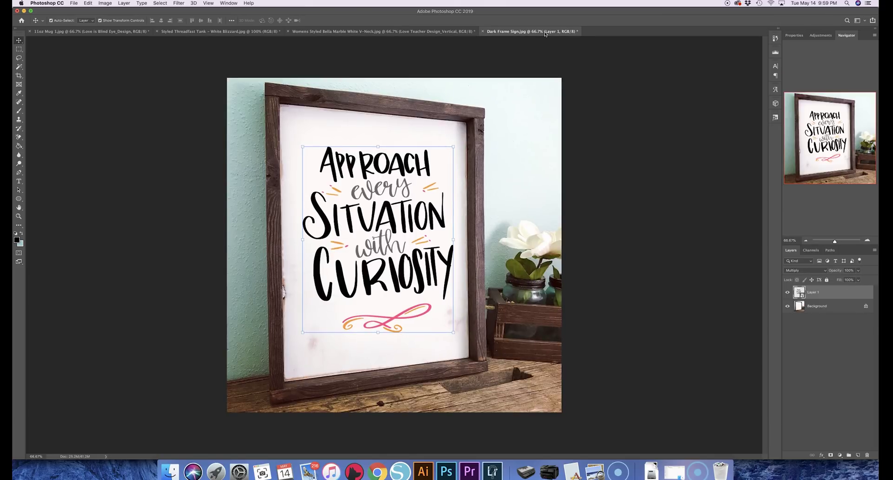
Save the mockup to the Desktop as Dark Frame Sign.psd in Photoshop format with layers kept
left_click(73, 4)
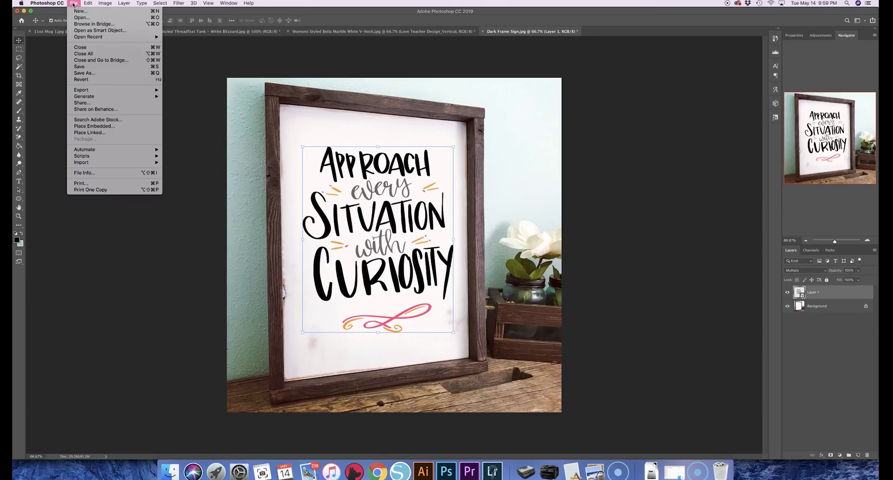
left_click(88, 74)
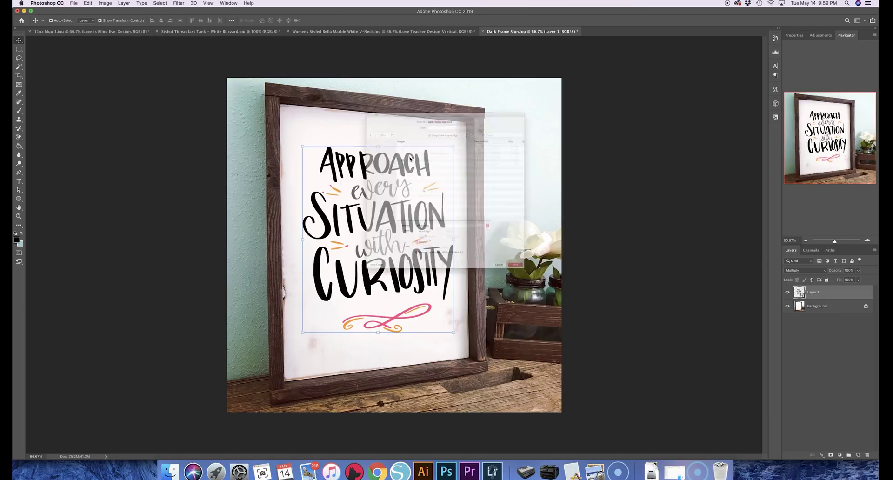
left_click(329, 202)
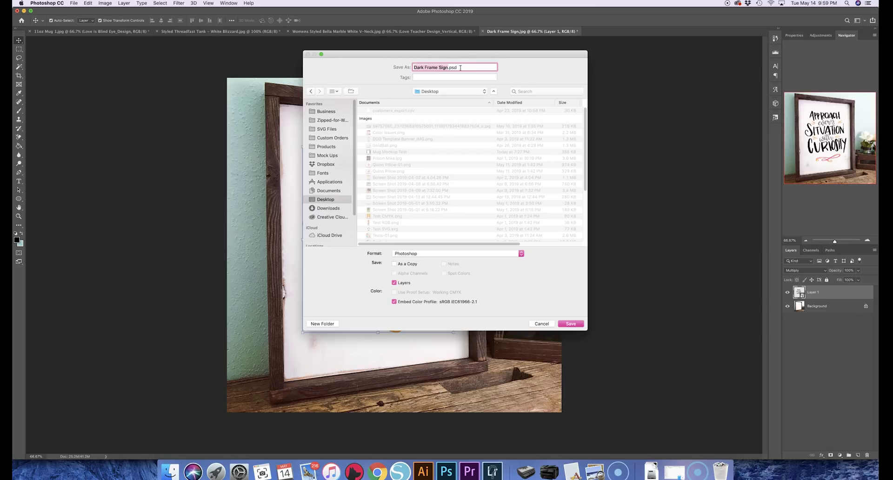
left_click(571, 324)
left_click(526, 205)
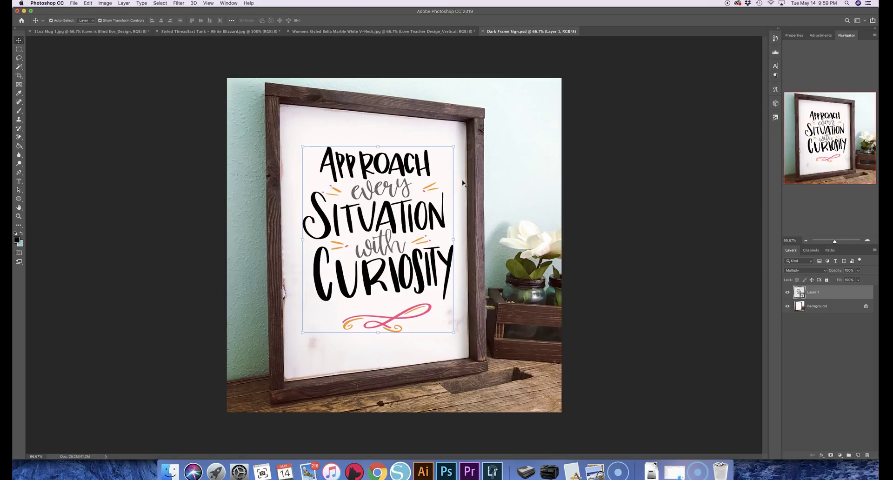
Reopen Layer 1's smart object contents from the saved PSD to check that they remain editable, and close them again
double_click(799, 293)
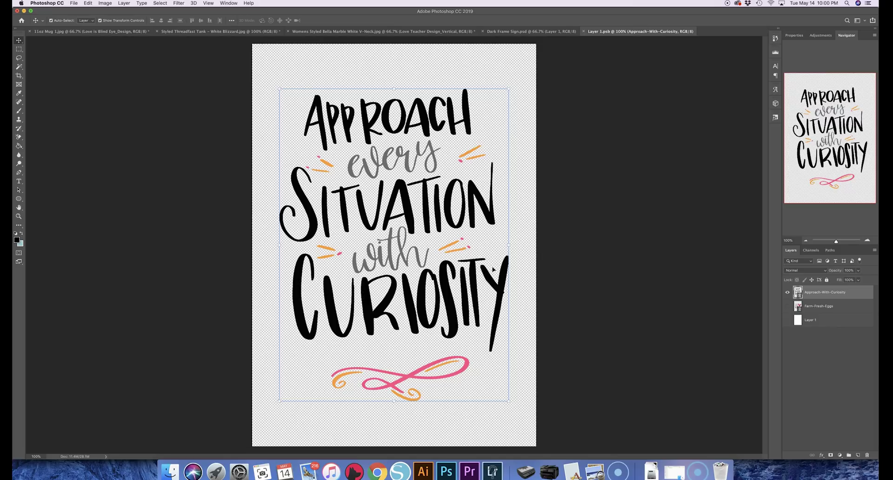
left_click(583, 31)
double_click(799, 292)
left_click(583, 32)
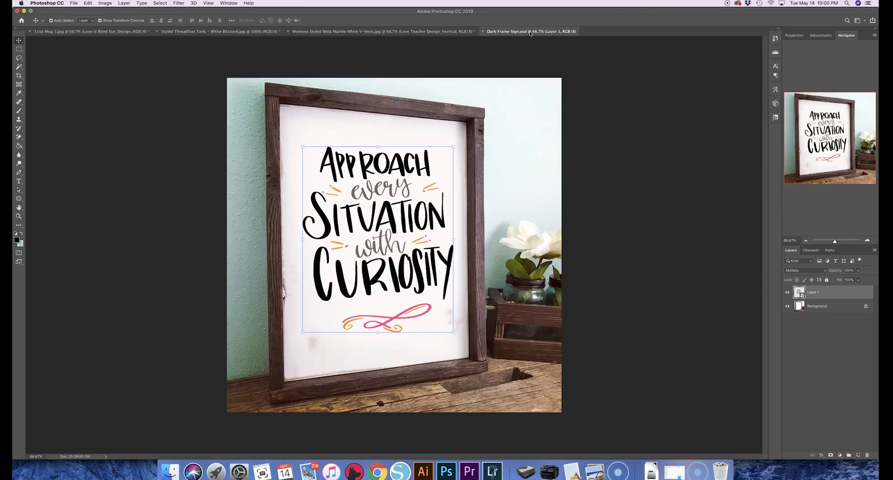
Save a JPEG copy of the mockup to the Desktop with "Test" added to the file name, at quality 12 Maximum, Baseline ("Standard")
left_click(73, 3)
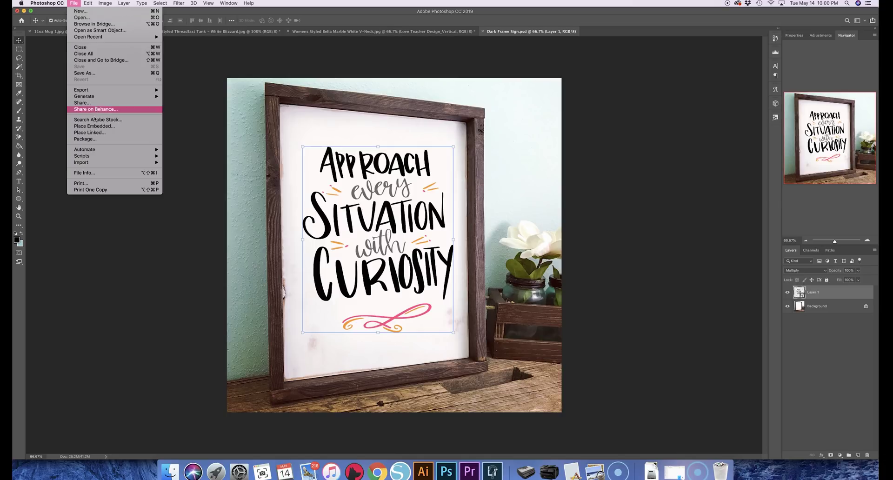
left_click(94, 73)
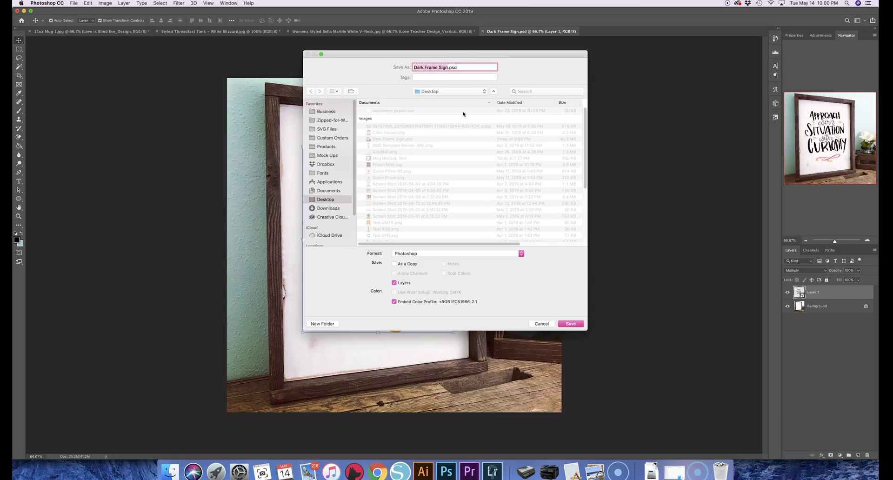
left_click(417, 254)
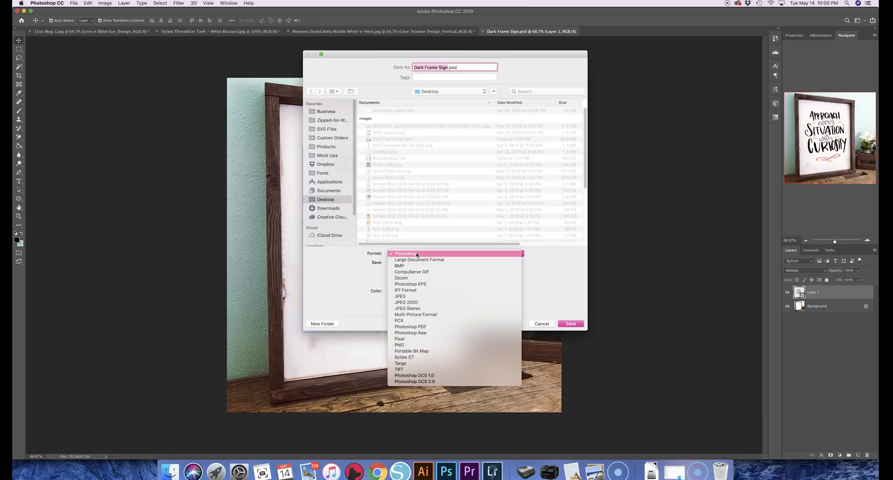
left_click(401, 296)
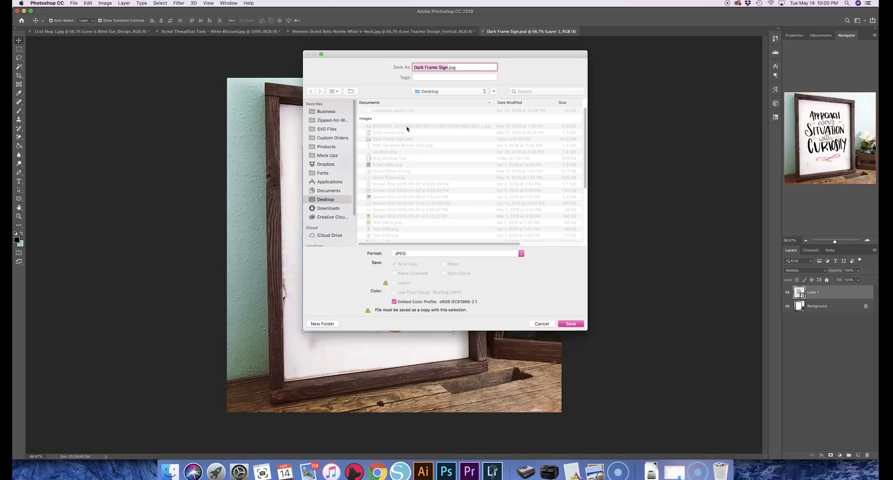
left_click(448, 68)
type("Test")
left_click(571, 324)
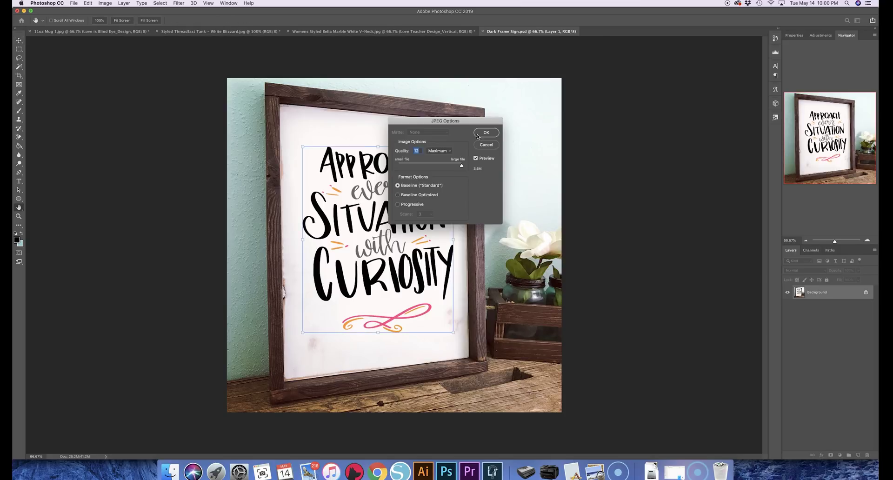
left_click(486, 133)
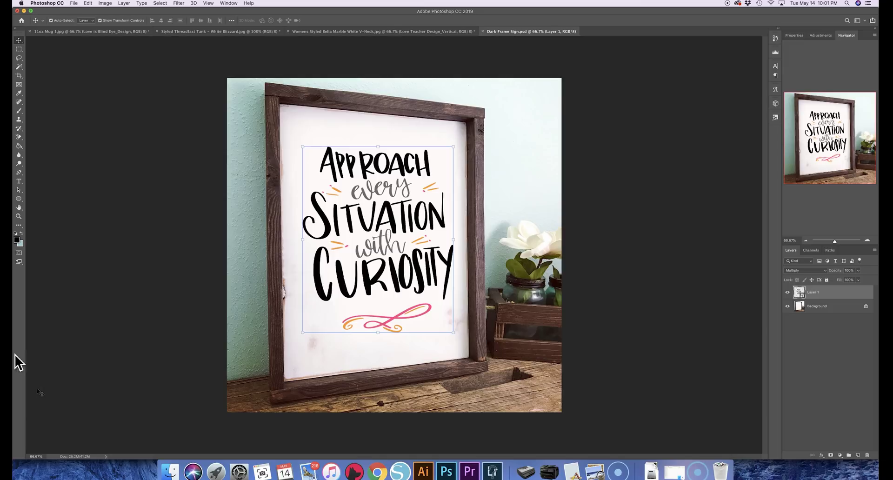
left_click(19, 468)
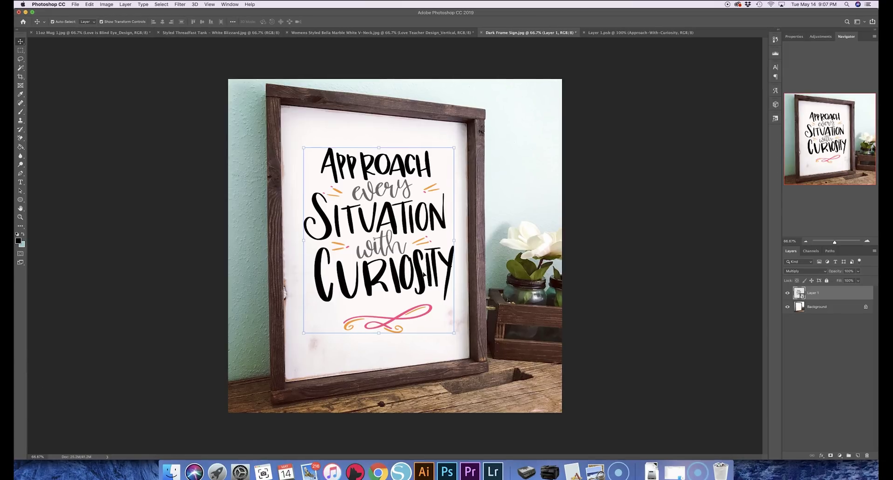